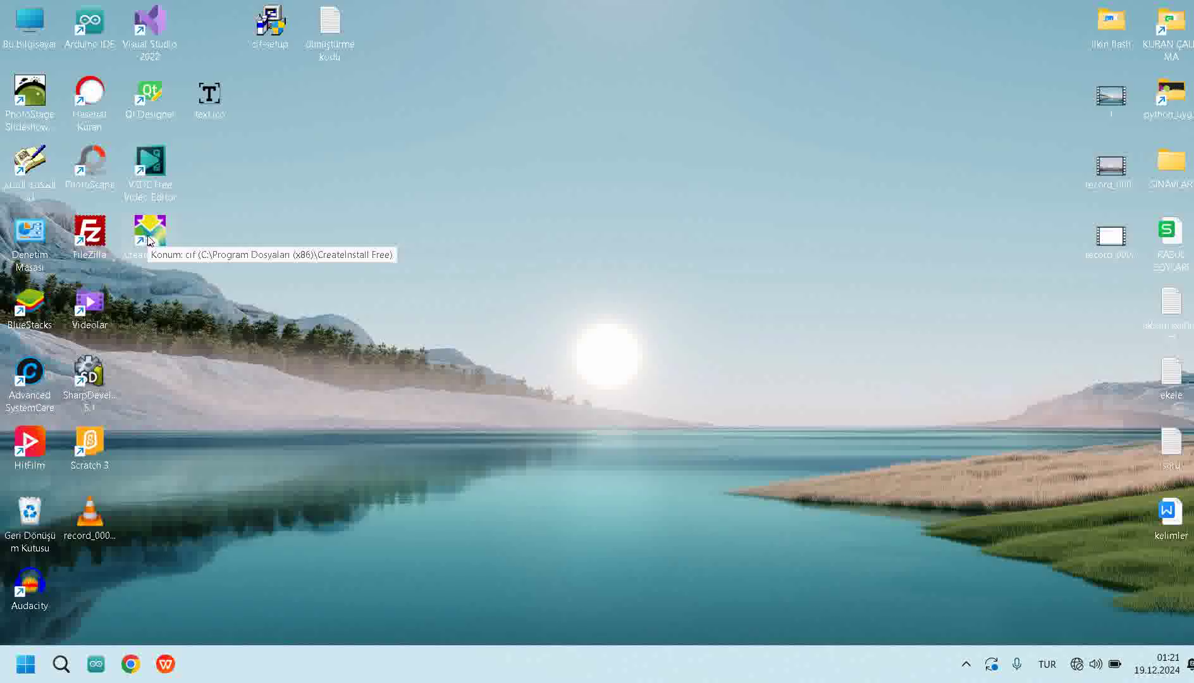
Launch CreateInstall Free, dismiss the new project form, and open CreateInstall Assistant without saving the current project.
double_click(150, 231)
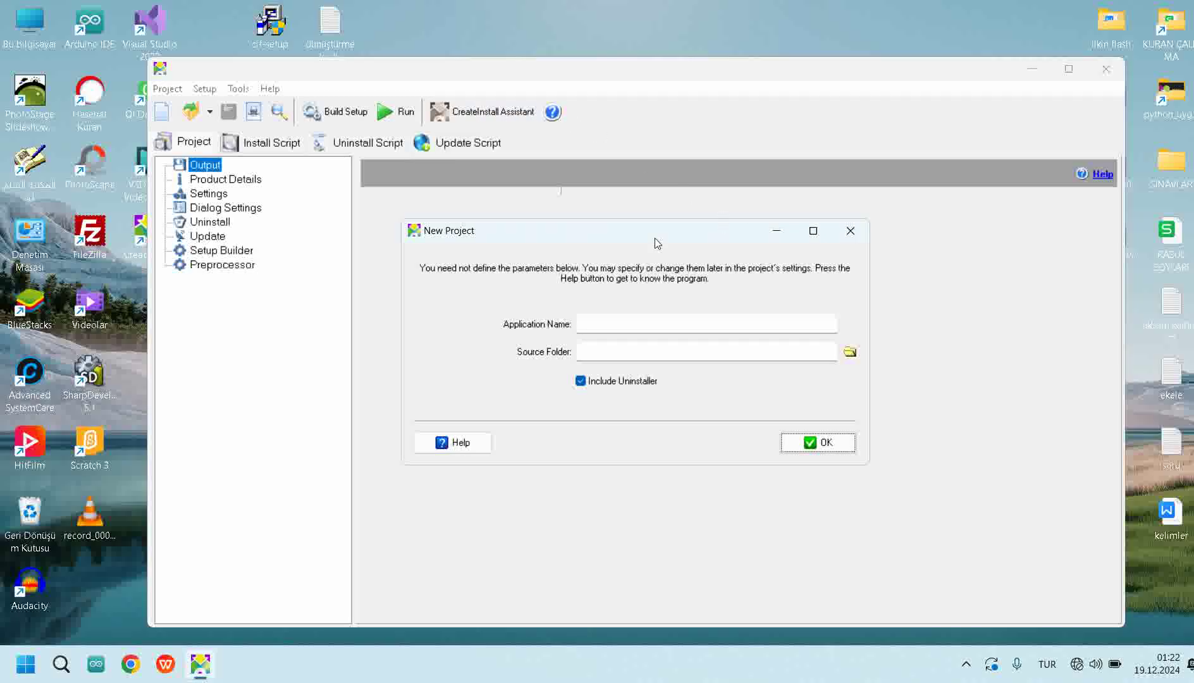
left_click(848, 230)
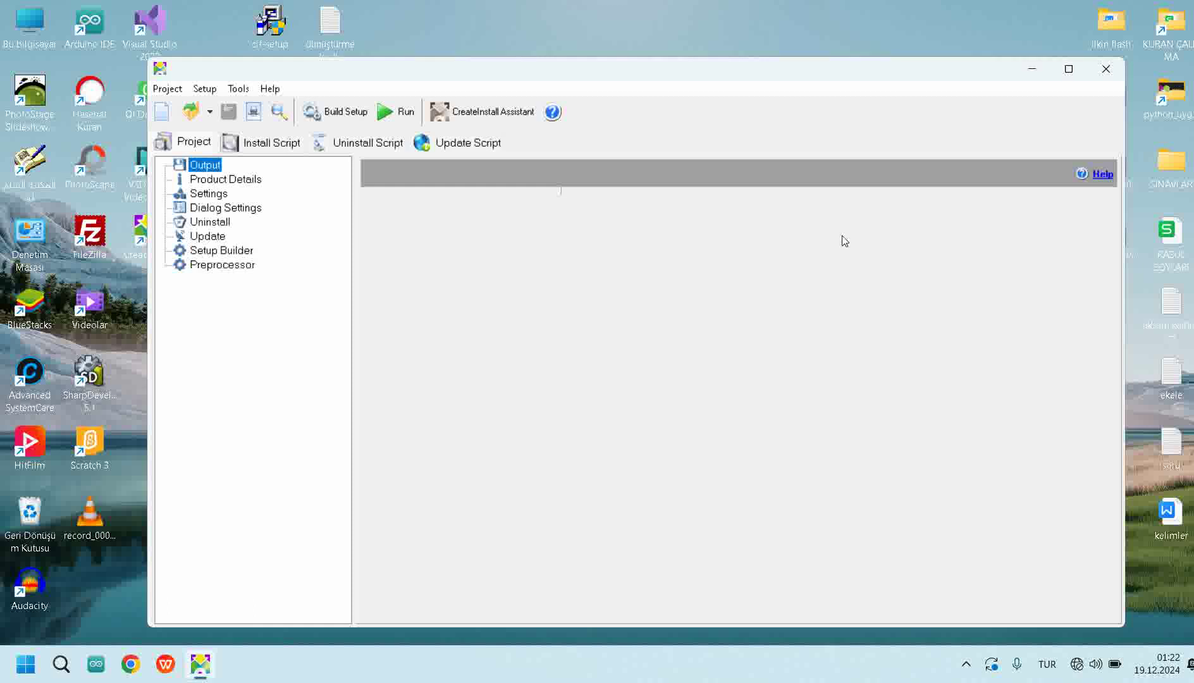
left_click(1069, 69)
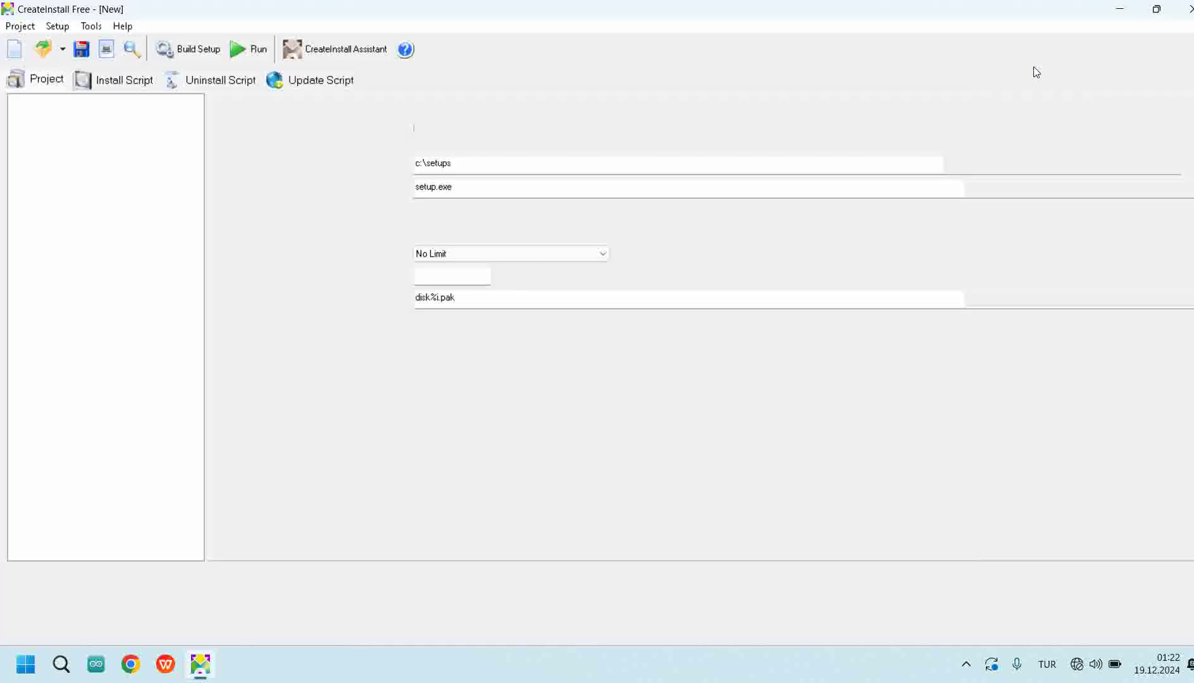
left_click(338, 51)
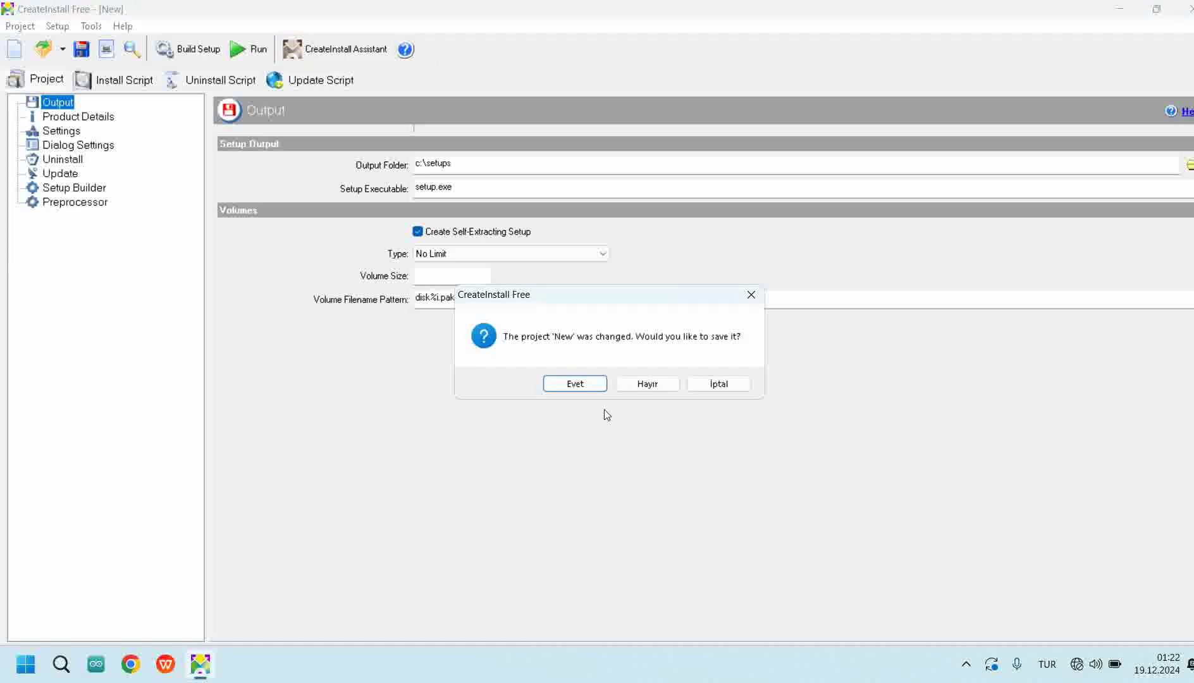
left_click(639, 381)
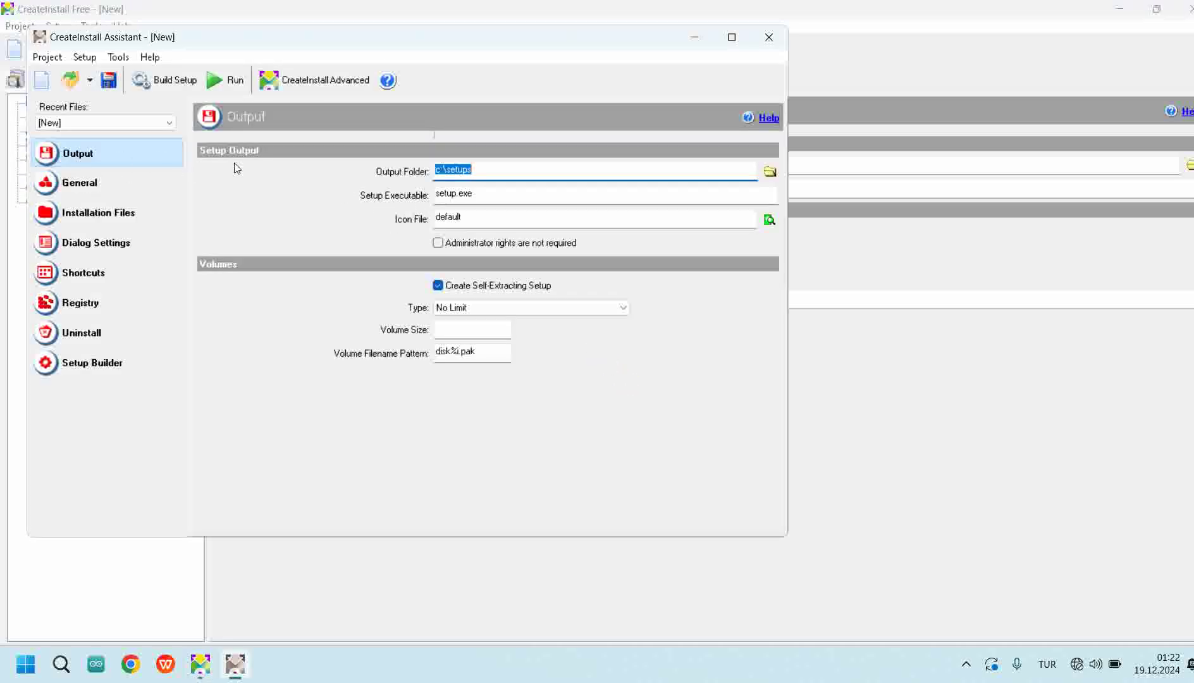
Set the setup's output folder to the Desktop (Masaüstü).
left_click(464, 174)
left_click(770, 172)
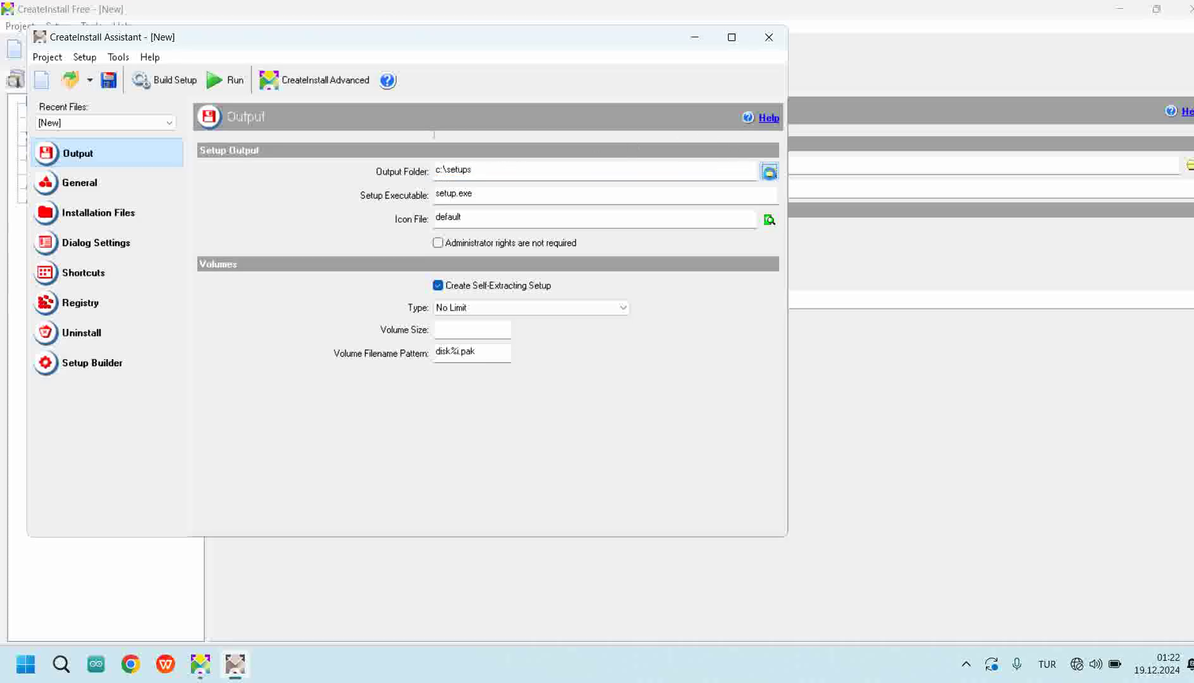
left_click(538, 287)
left_click(531, 271)
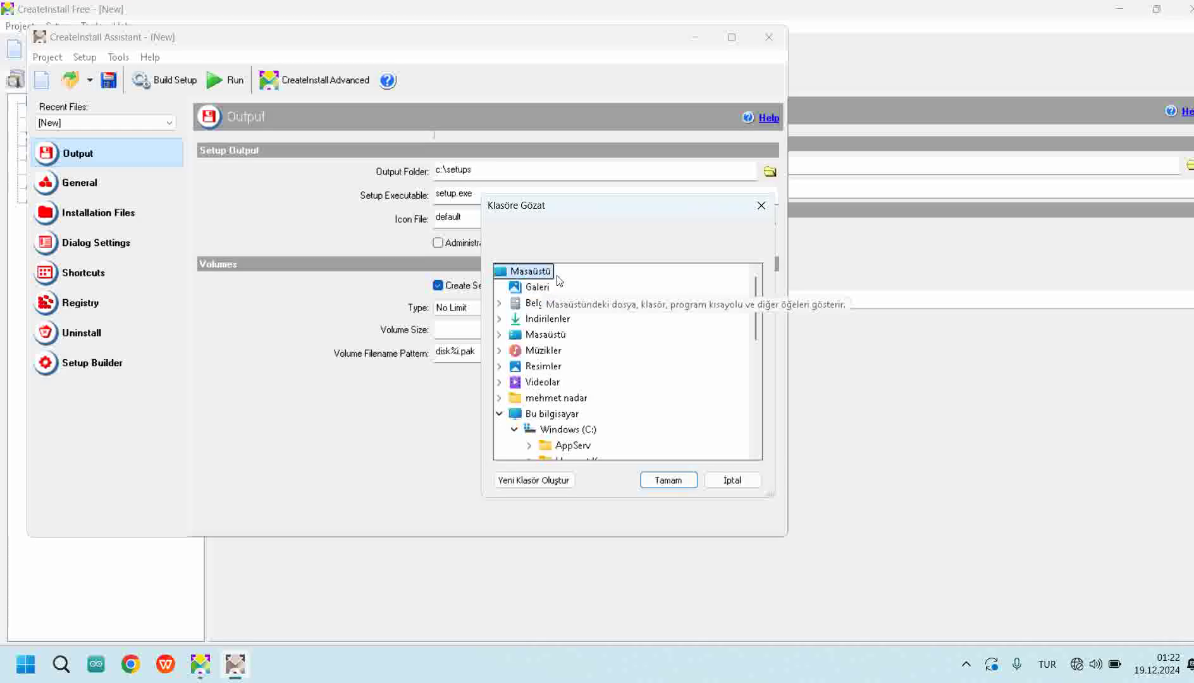
left_click(667, 482)
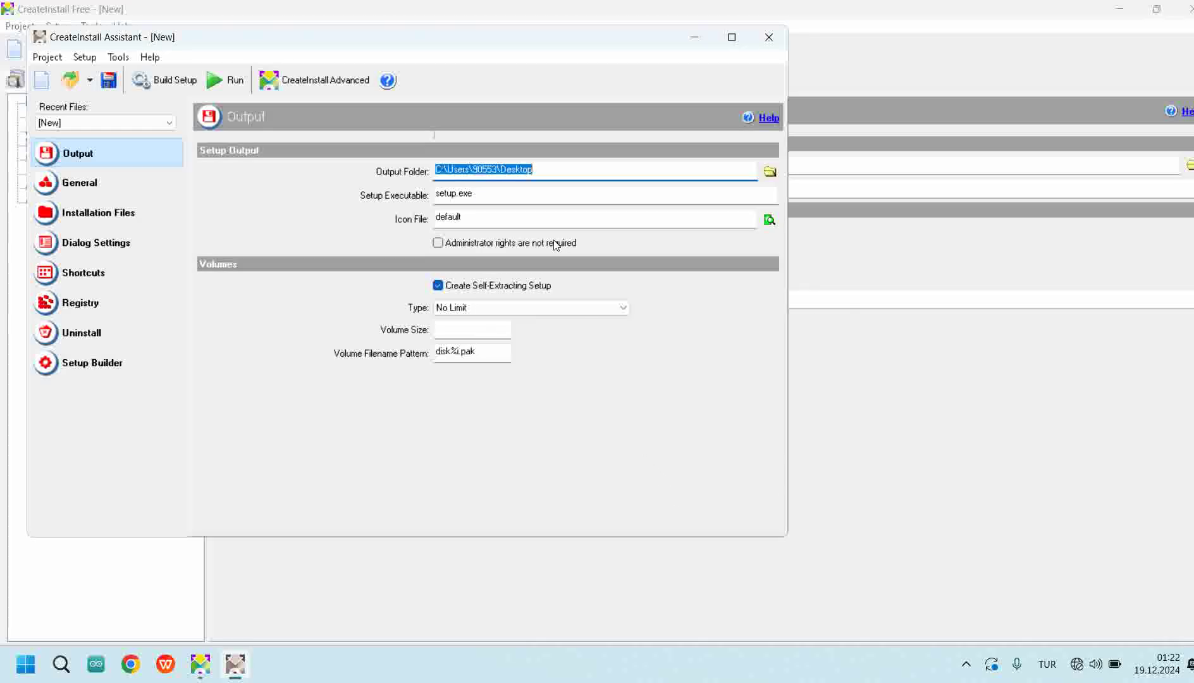
left_click(560, 176)
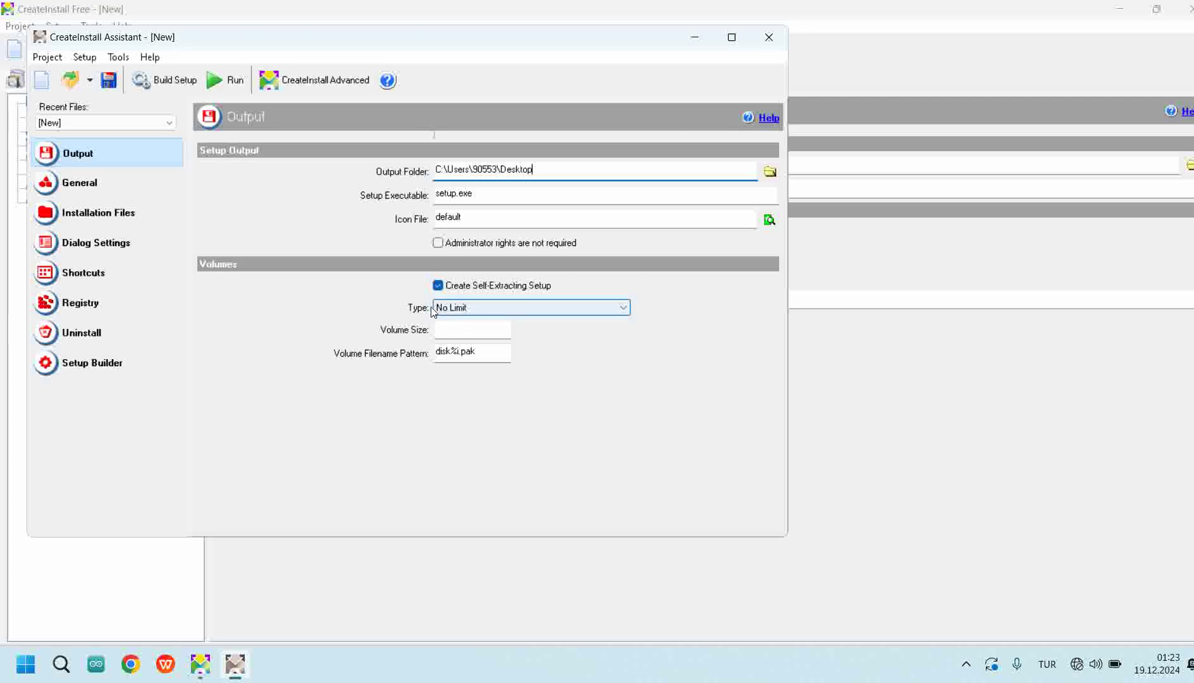
Try the Volume Size (MB) type with a volume size of 35, clear the size, and return the type to No Limit.
left_click(471, 308)
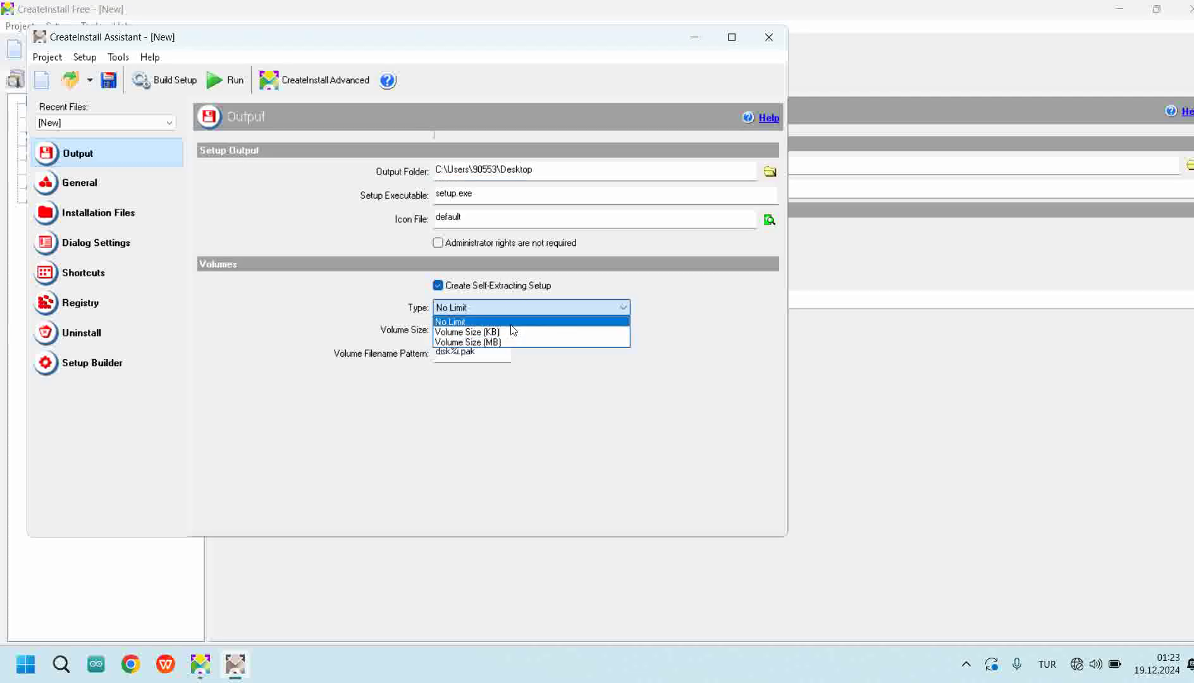
left_click(475, 323)
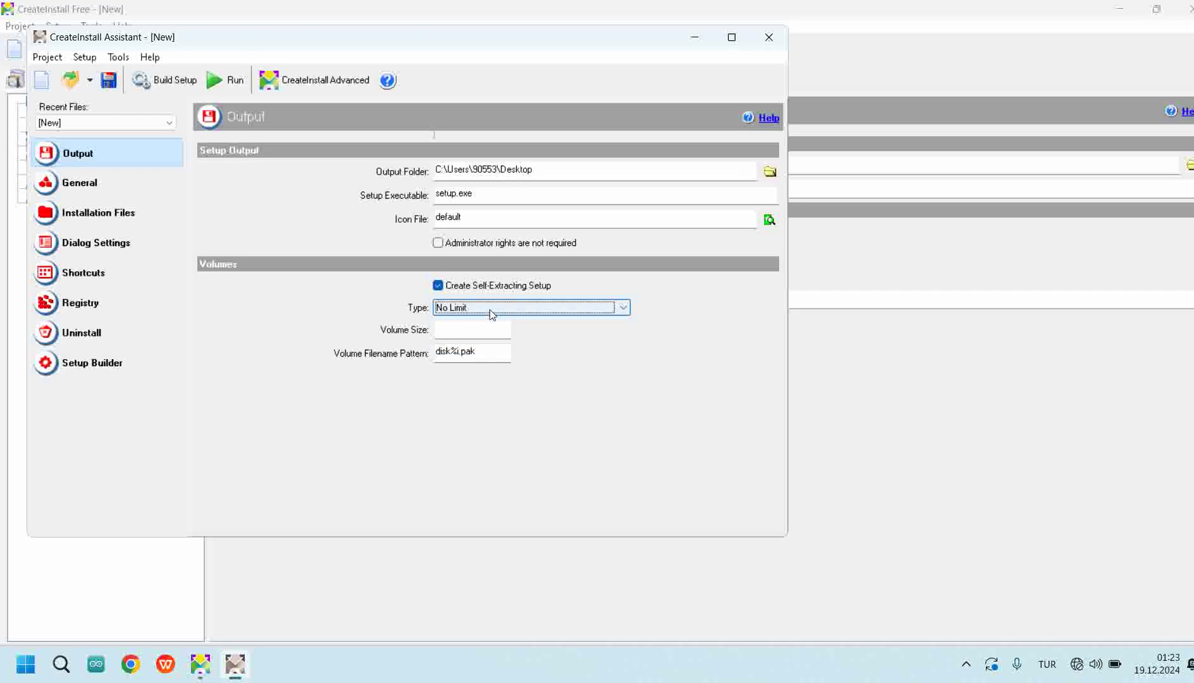
left_click(492, 308)
left_click(484, 329)
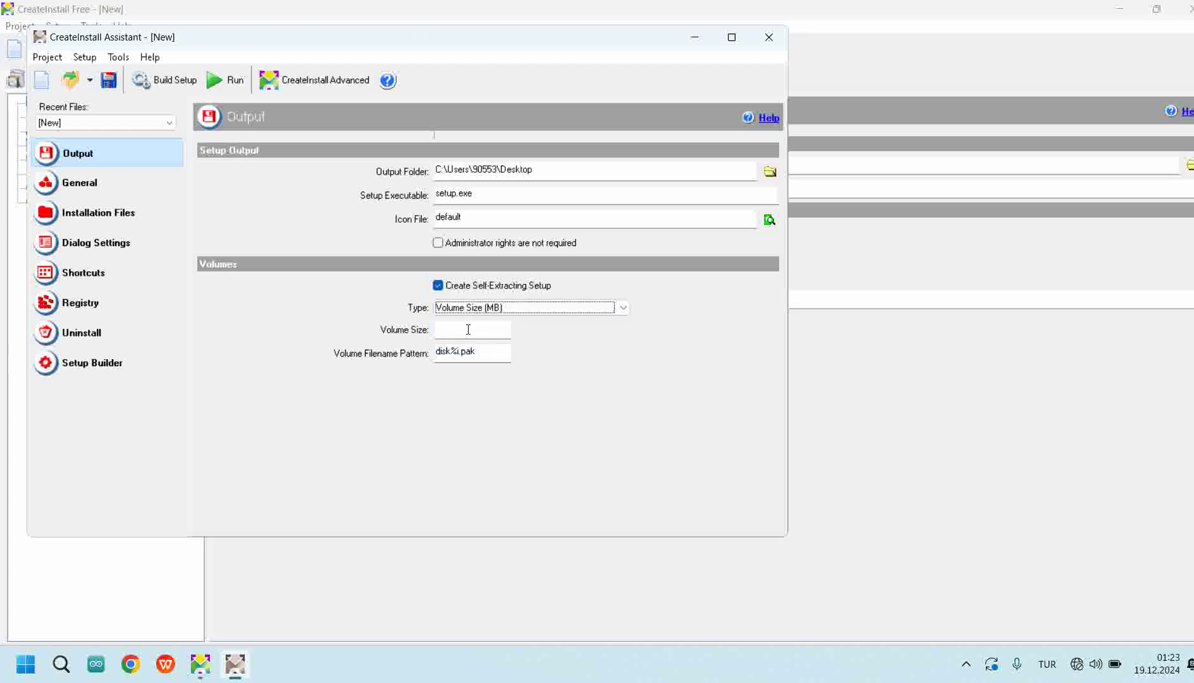
left_click(465, 329)
type("35")
key("BackSpace")
key("BackSpace")
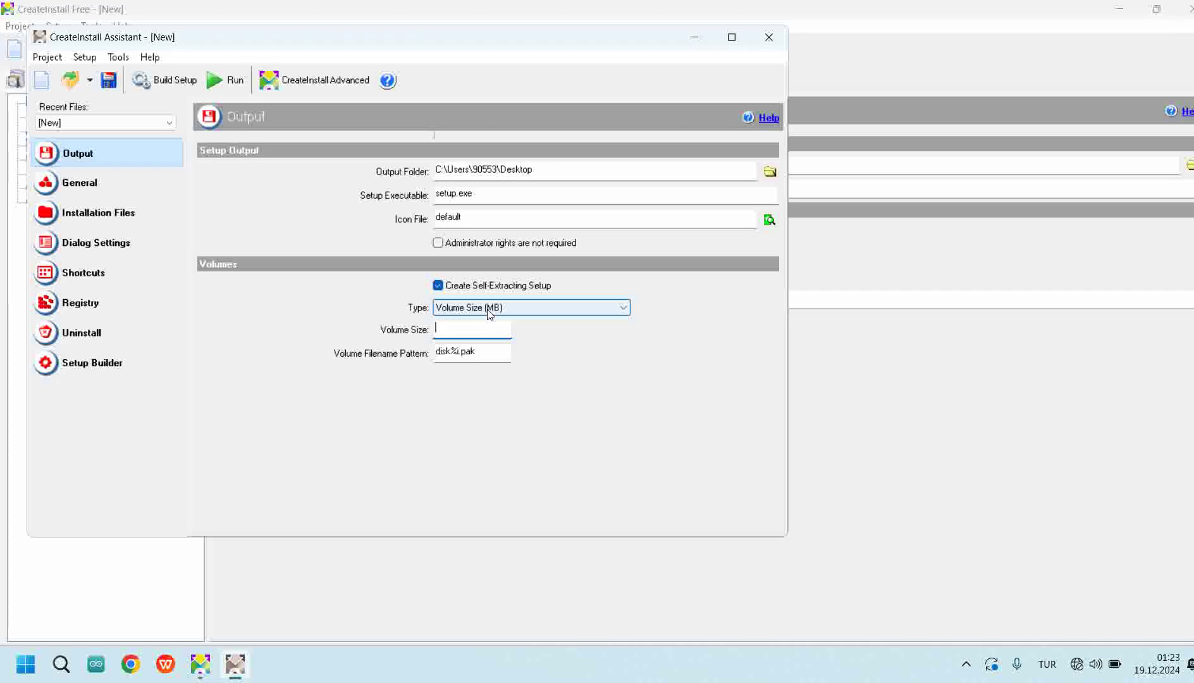
left_click(489, 314)
left_click(481, 321)
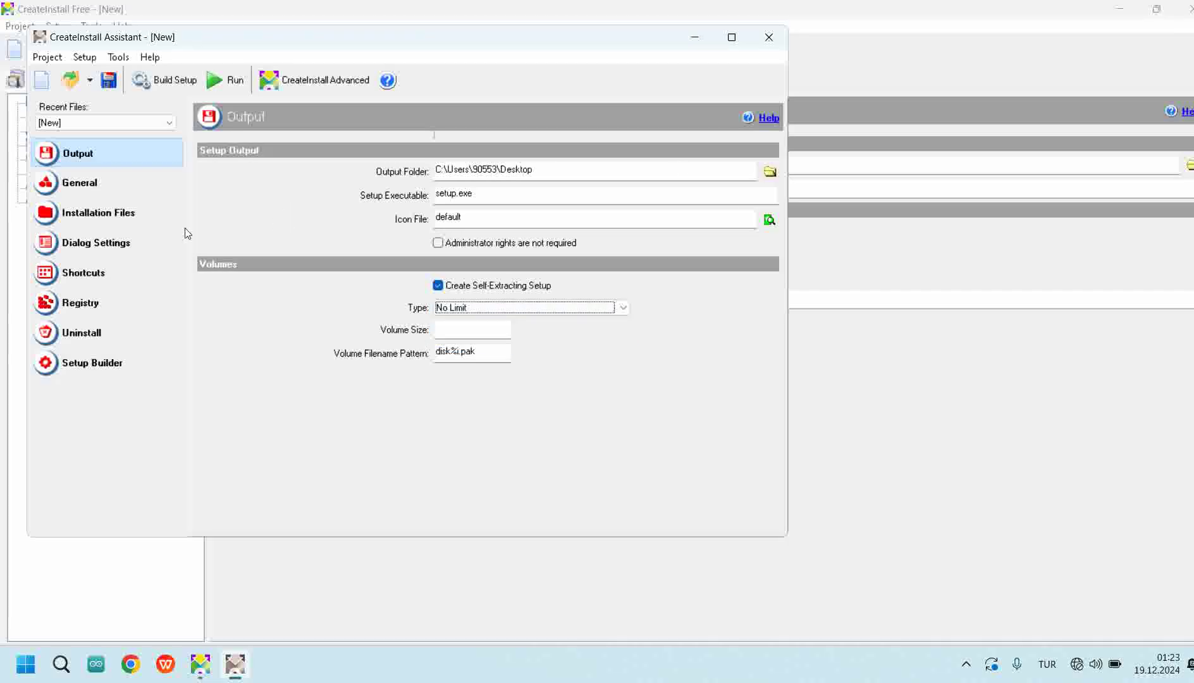
In the general settings, enter the application name Metin Belgesi and version 1.2, and set the setup language to Turkish.
left_click(92, 184)
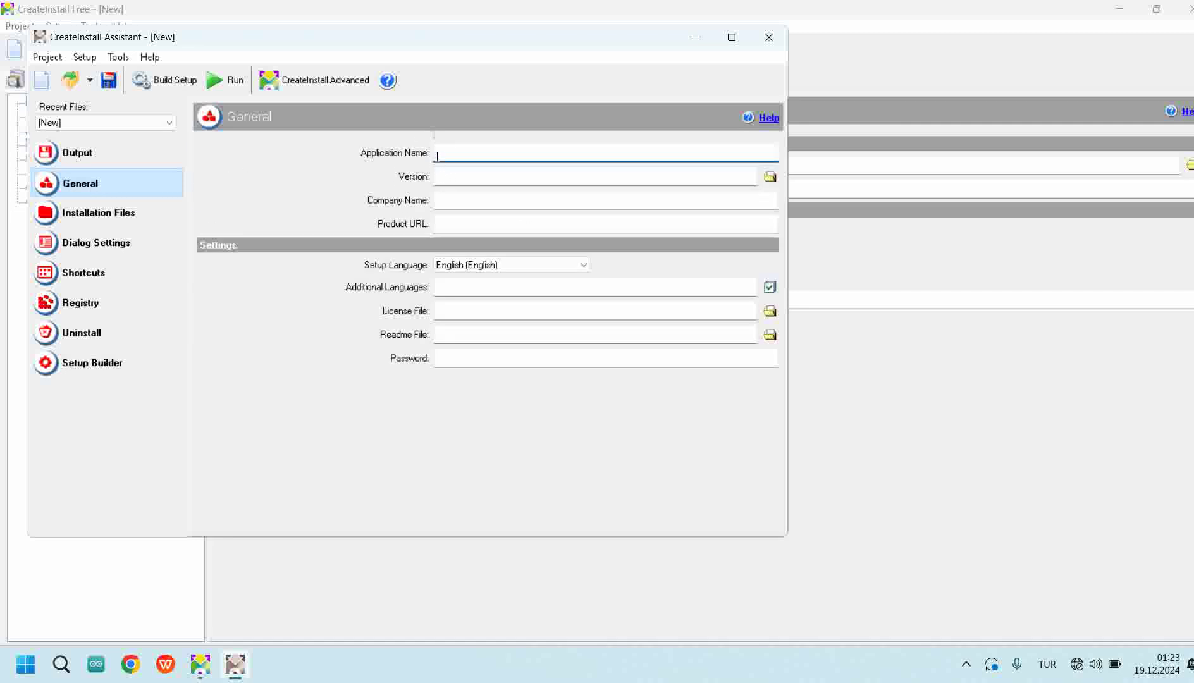
type("Mel")
type("in Belgesi")
left_click(483, 173)
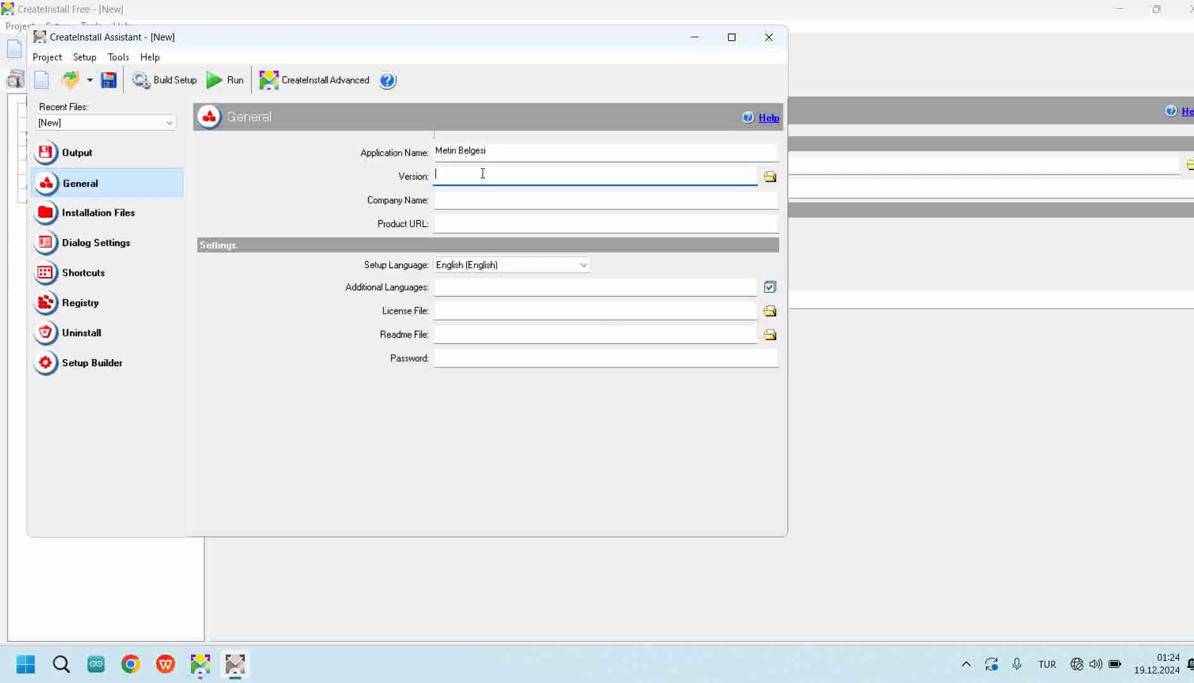
type("1.2")
left_click(481, 264)
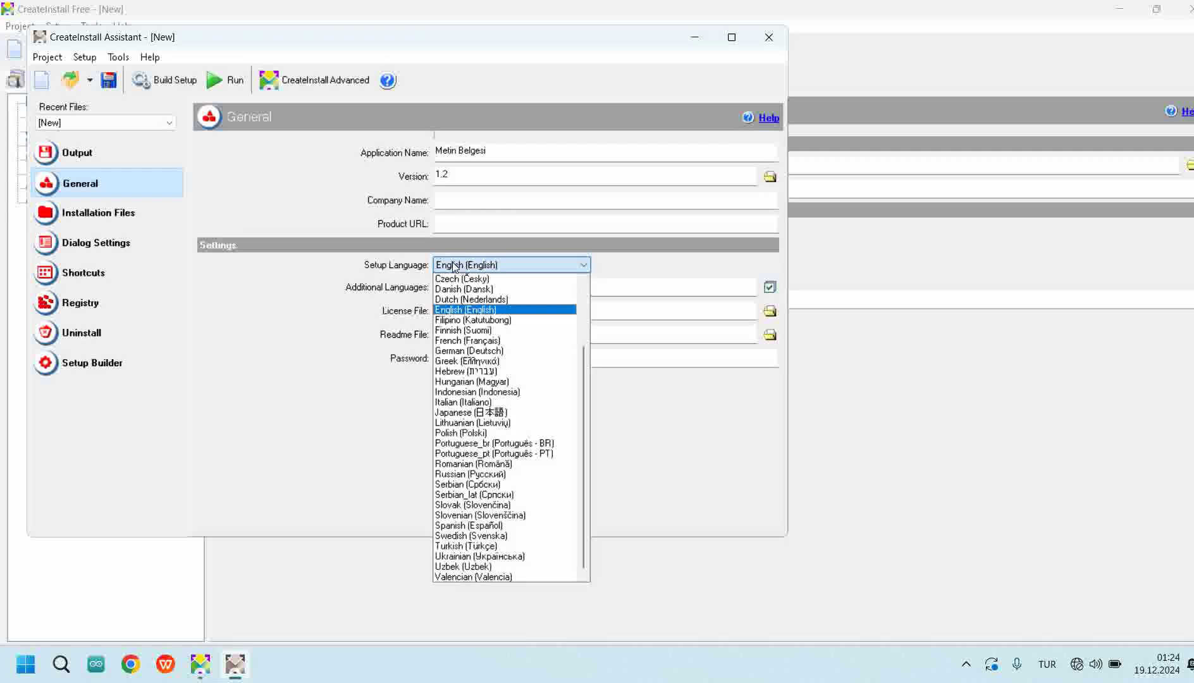
left_click(466, 546)
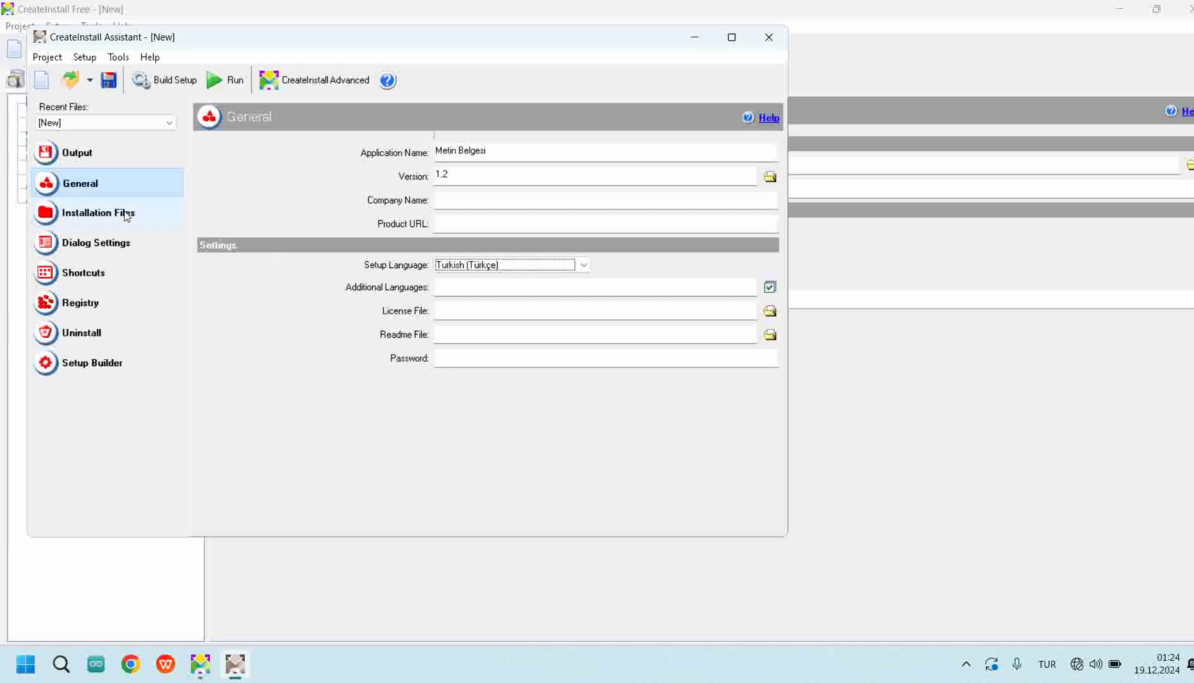
Set the installation files' source to Metin Editörü.exe from the 12- METİN BELGESİ folder.
left_click(105, 226)
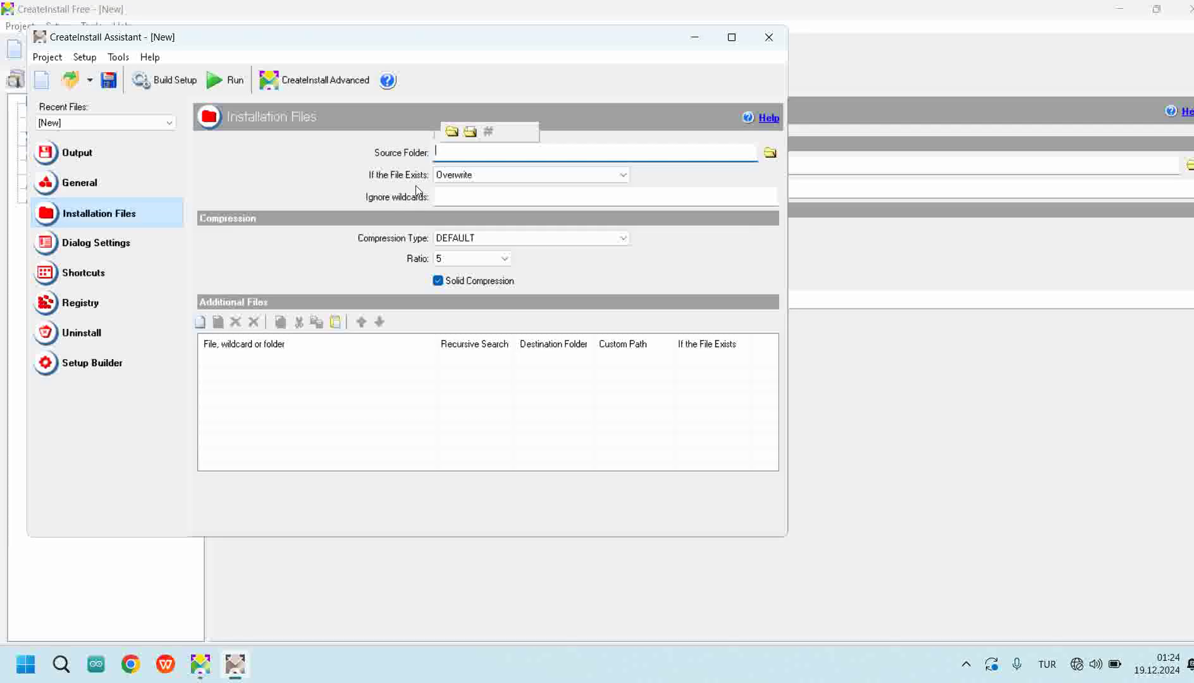
left_click(470, 131)
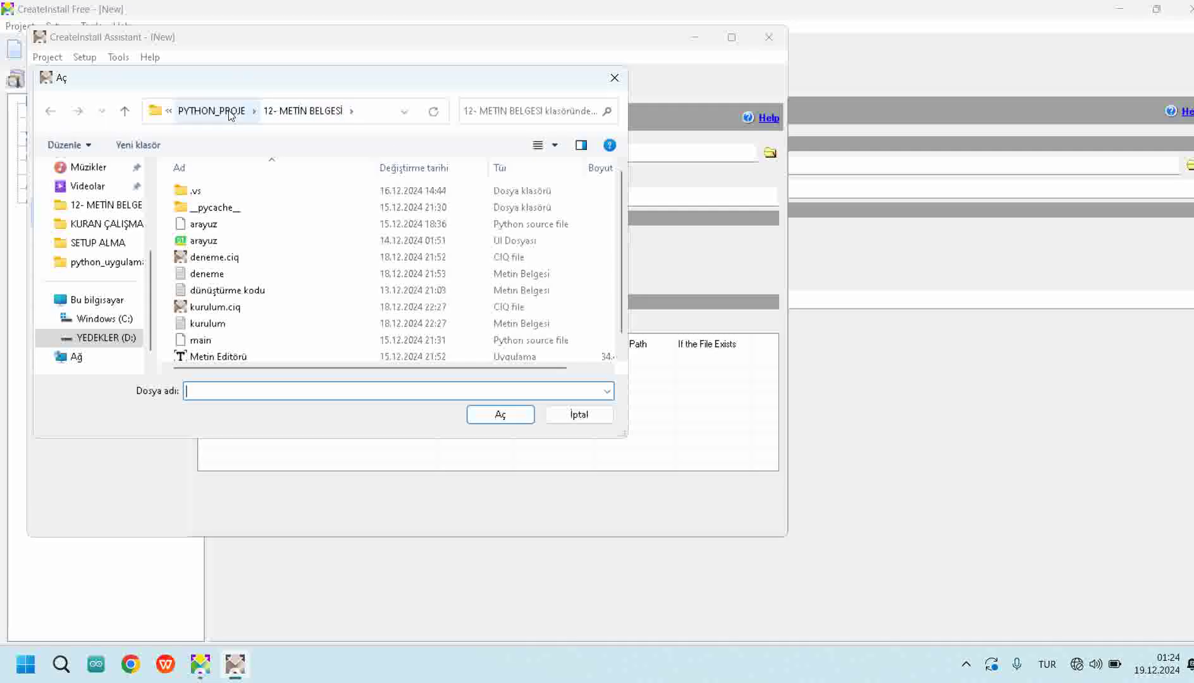
left_click(231, 115)
double_click(212, 351)
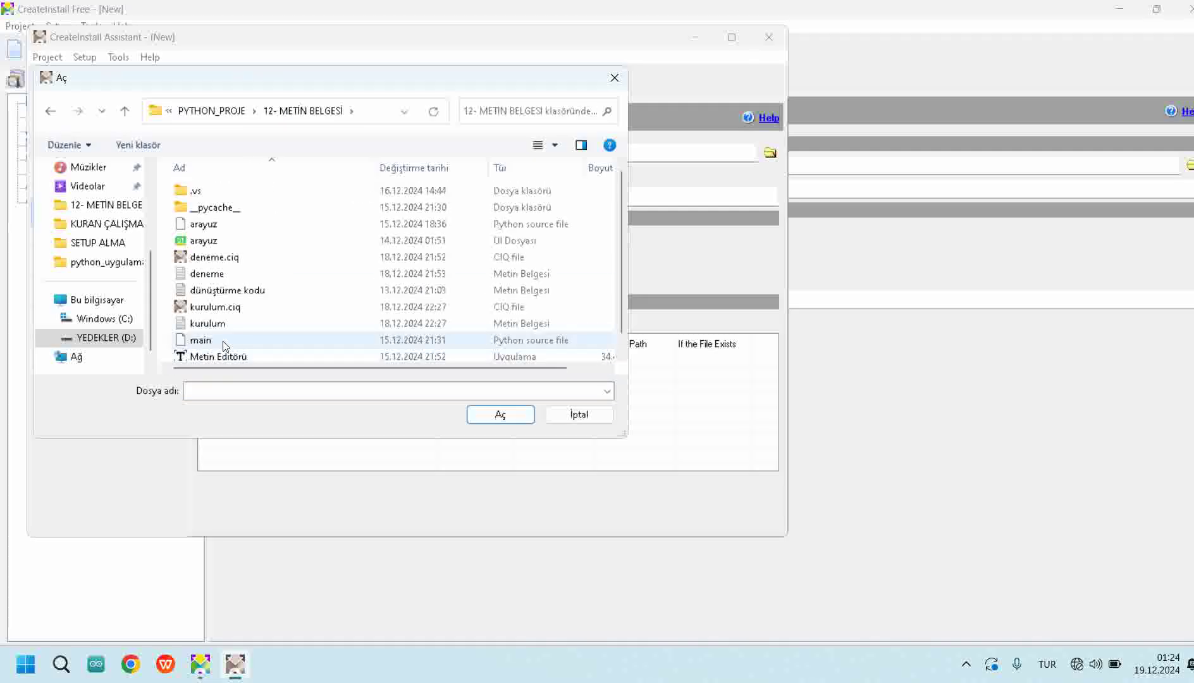
scroll(223, 345, "down", 1)
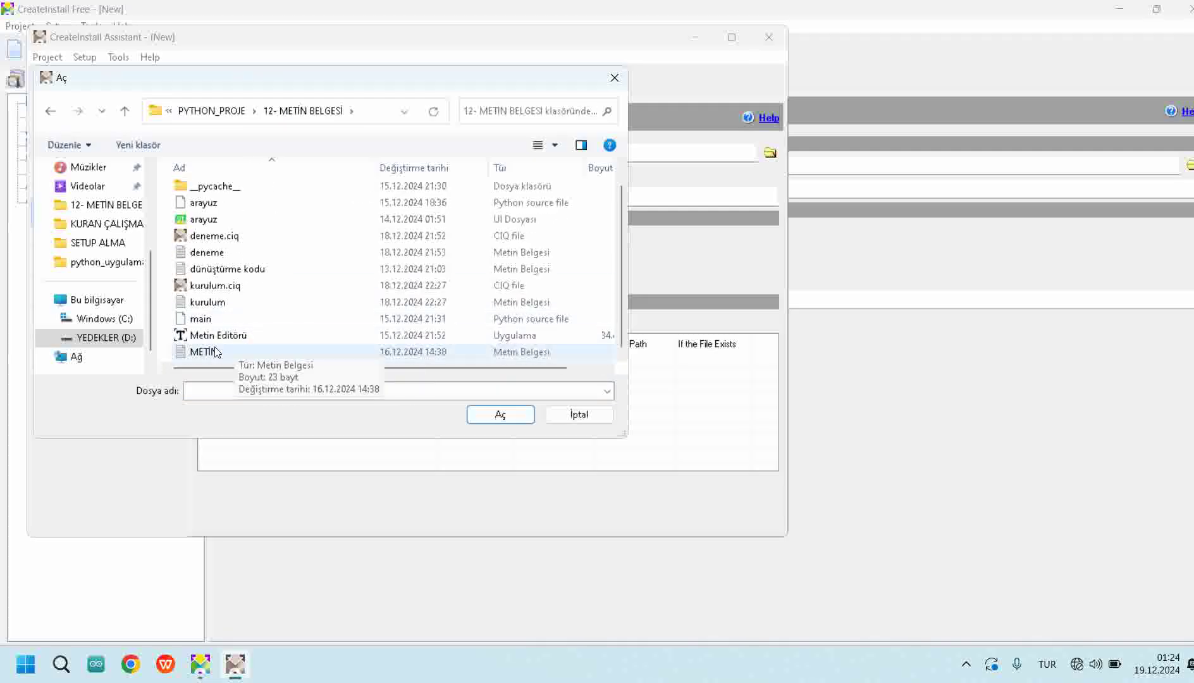
left_click(235, 339)
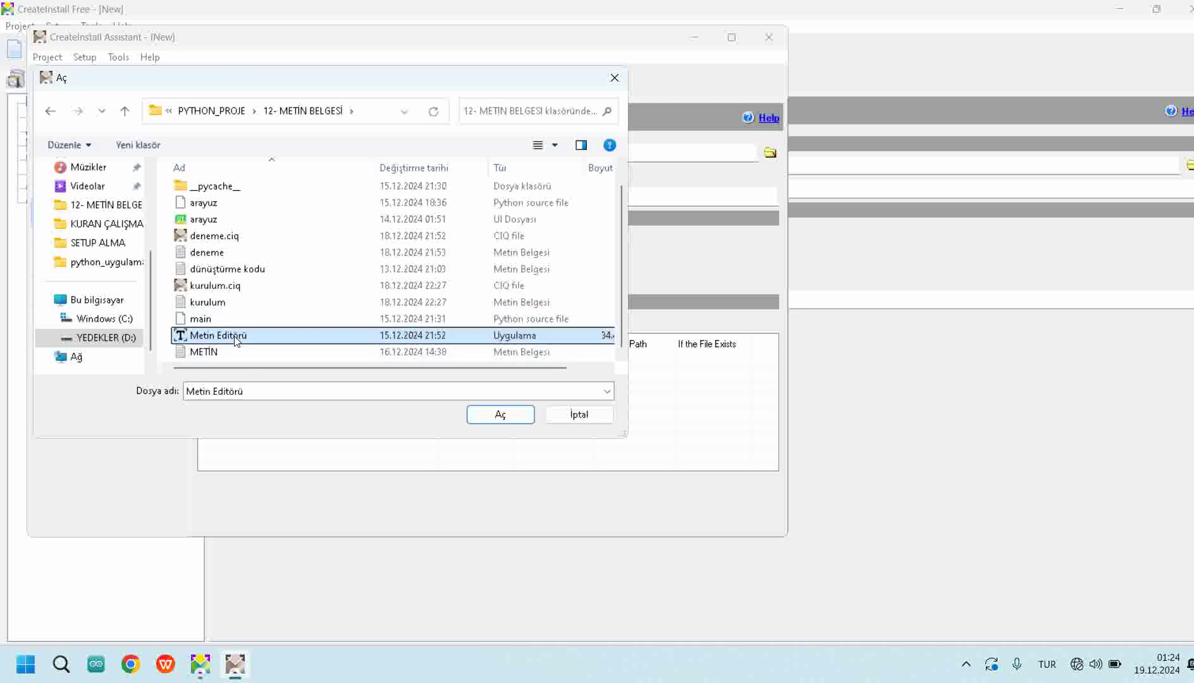
left_click(484, 414)
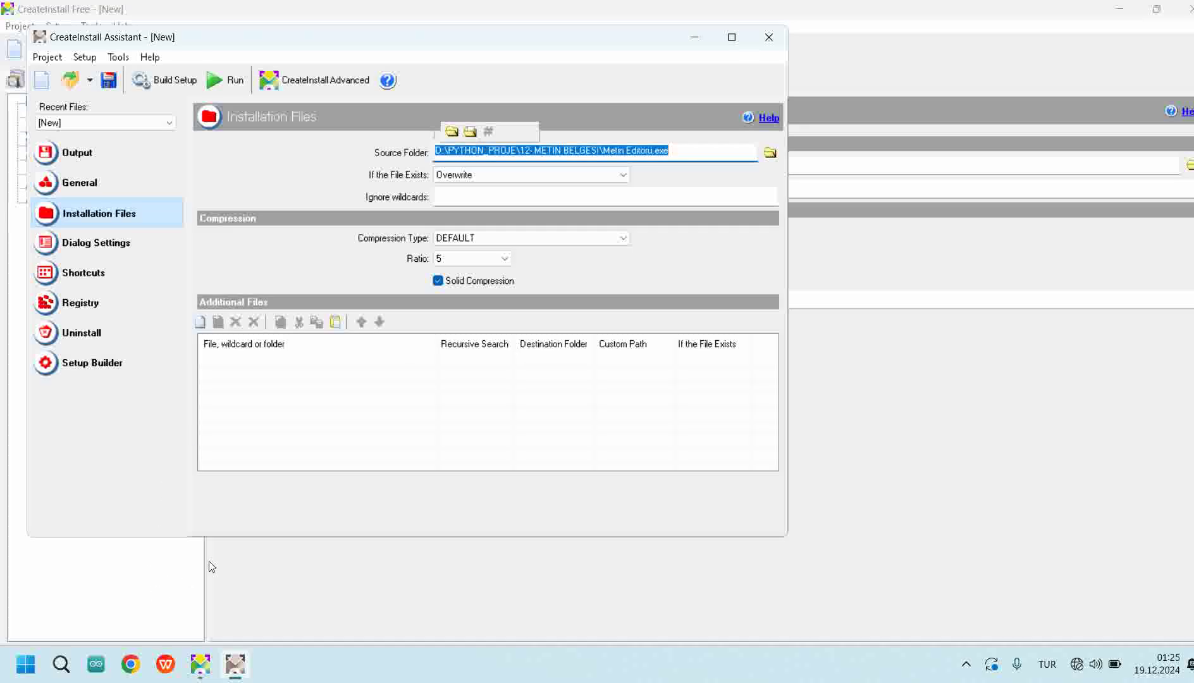
In File Explorer, open the 12- METİN BELGESİ folder, run Metin Editörü to examine its text alongside the METİN file, and close the program.
key("super+d")
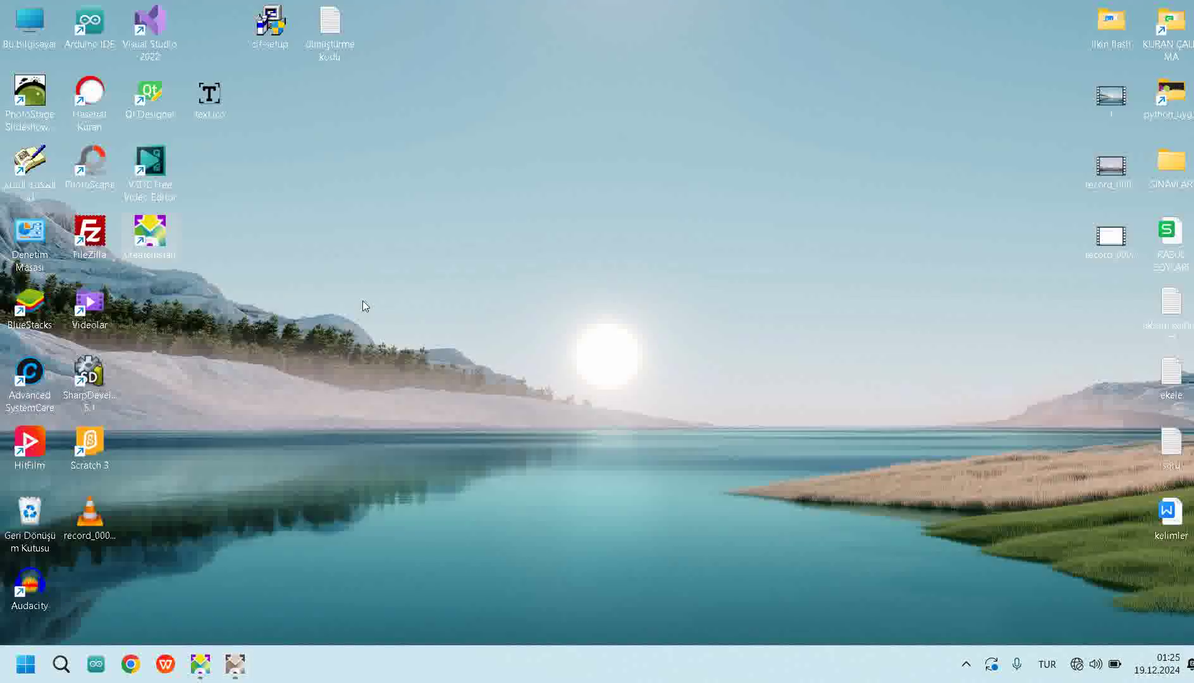
double_click(20, 25)
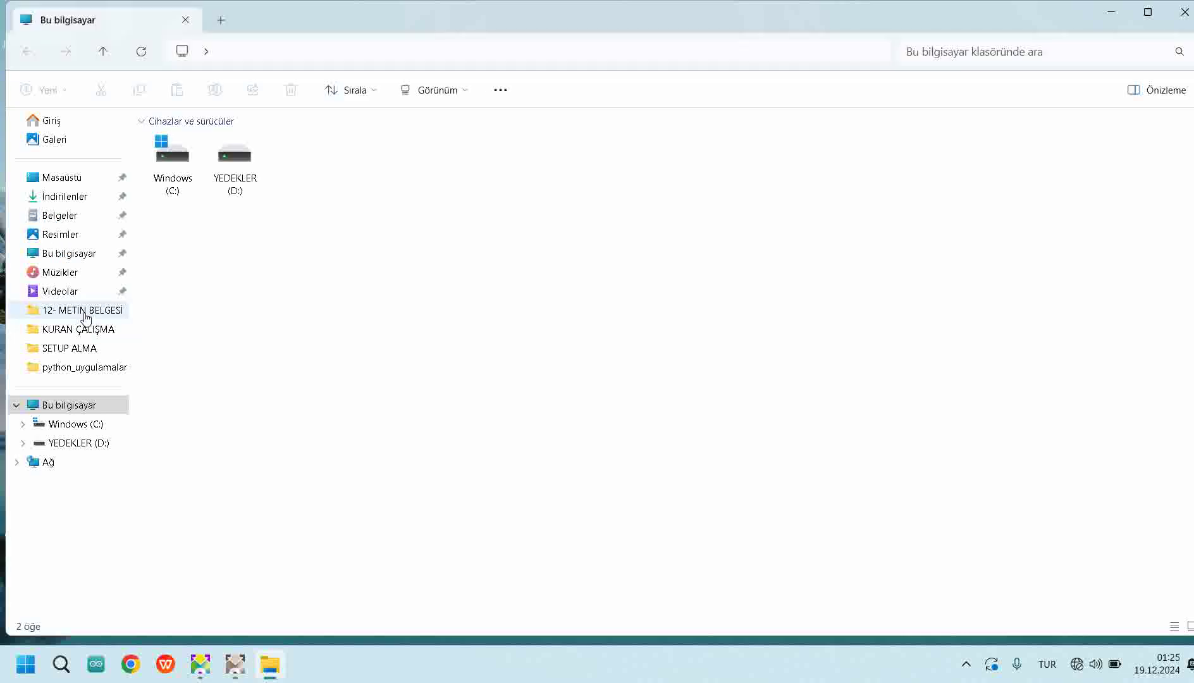
left_click(85, 311)
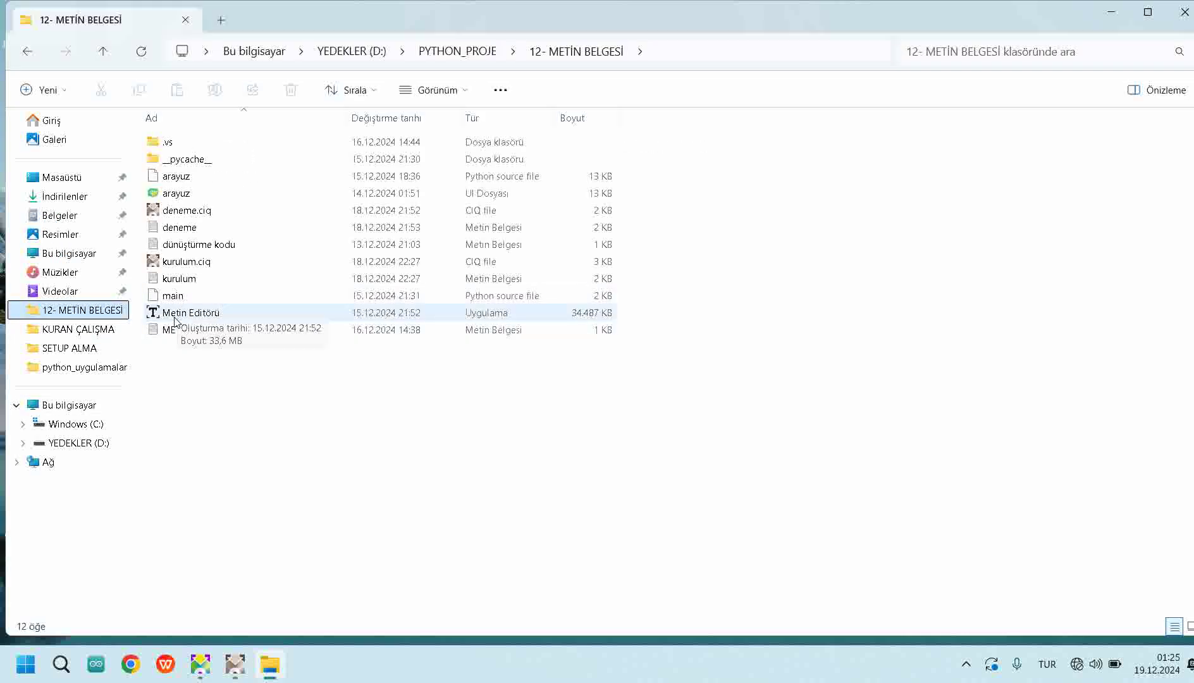
left_click(174, 319)
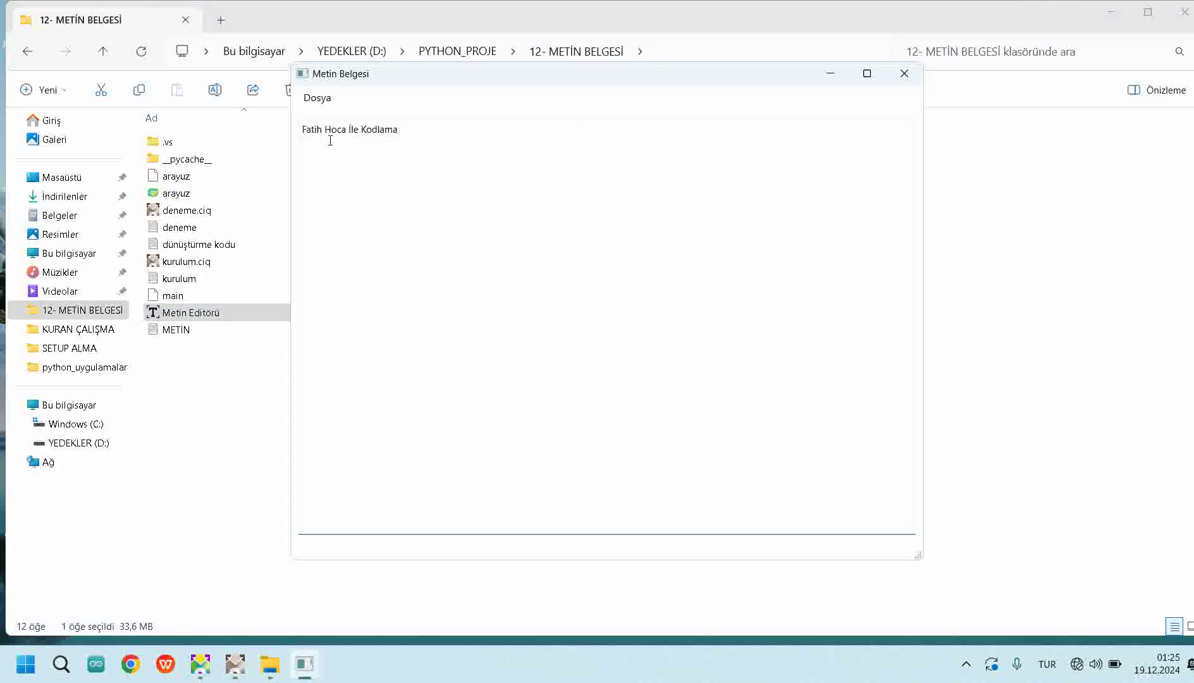
left_click_drag(399, 130, 301, 129)
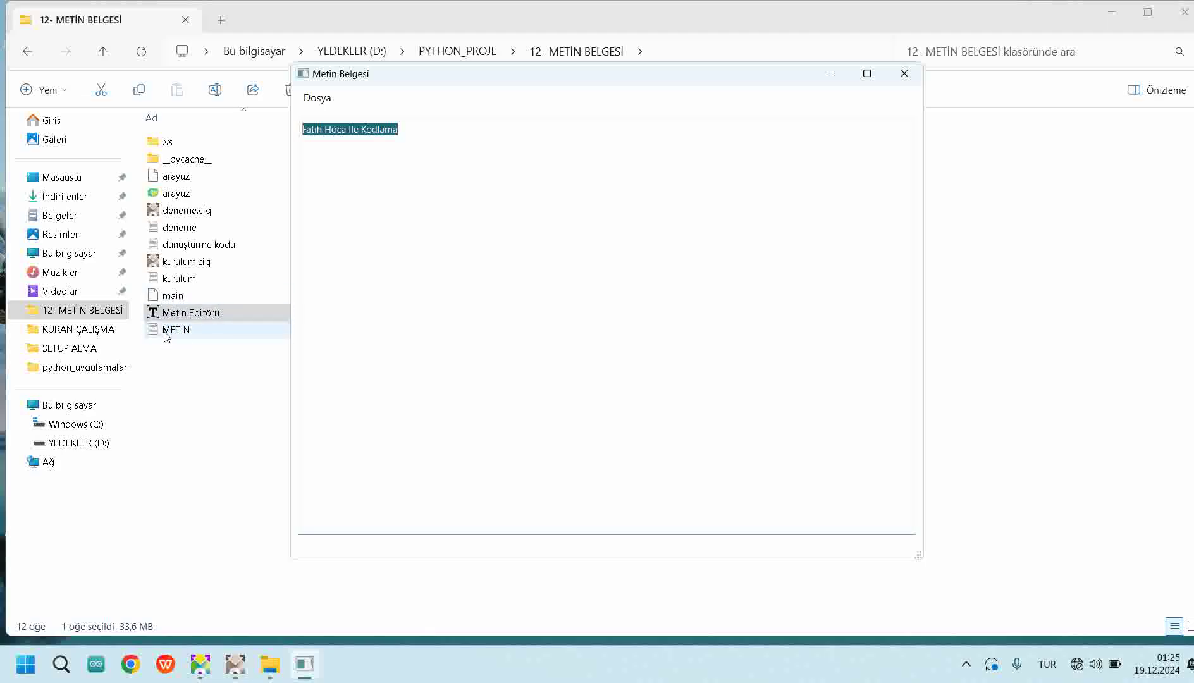
left_click(166, 336)
left_click(304, 664)
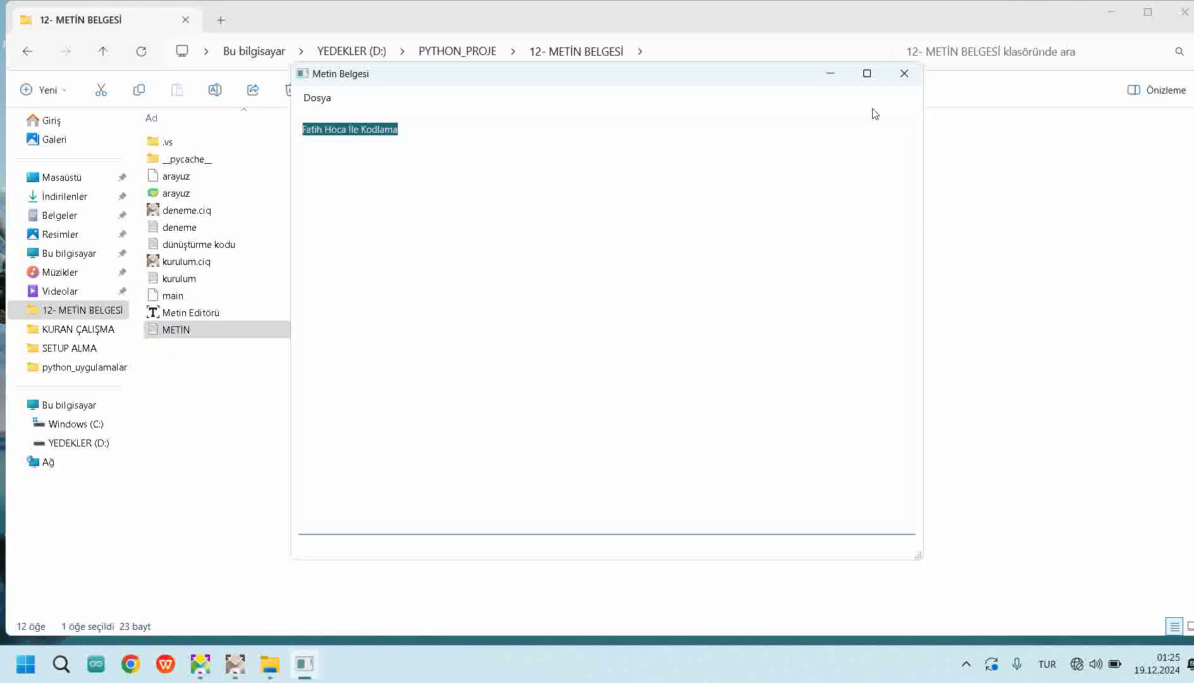
left_click(905, 73)
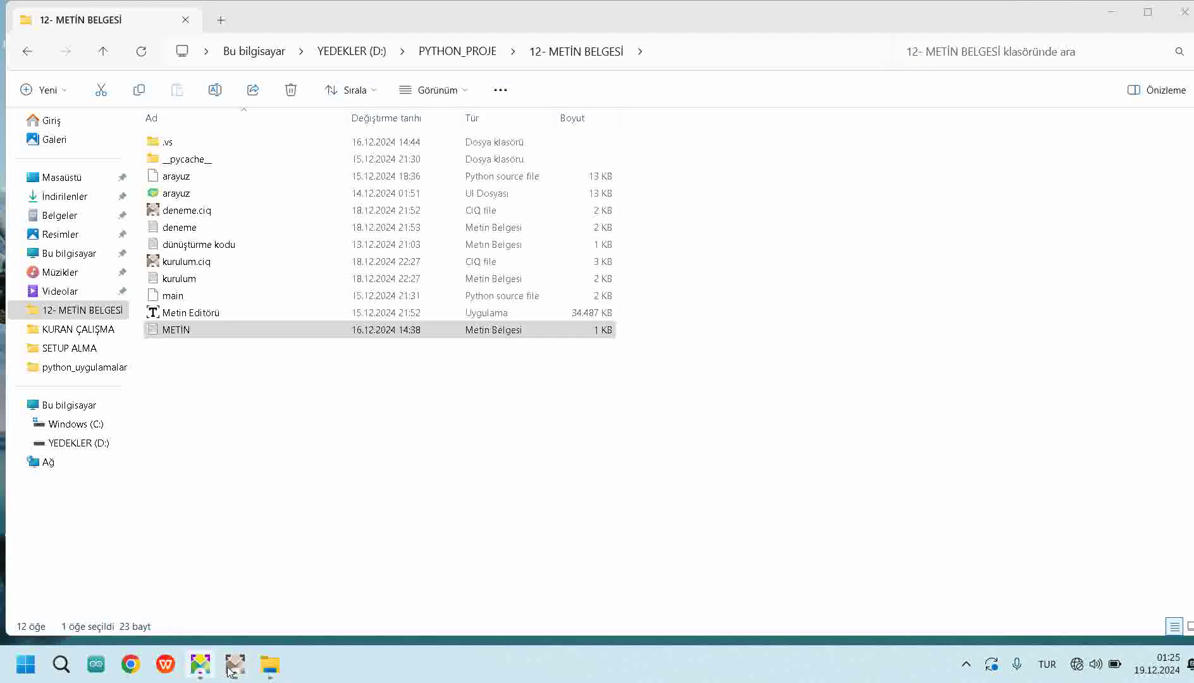
In CreateInstall Assistant, try to add METİN.txt as an additional installation file, and delete the resulting entry.
left_click(231, 665)
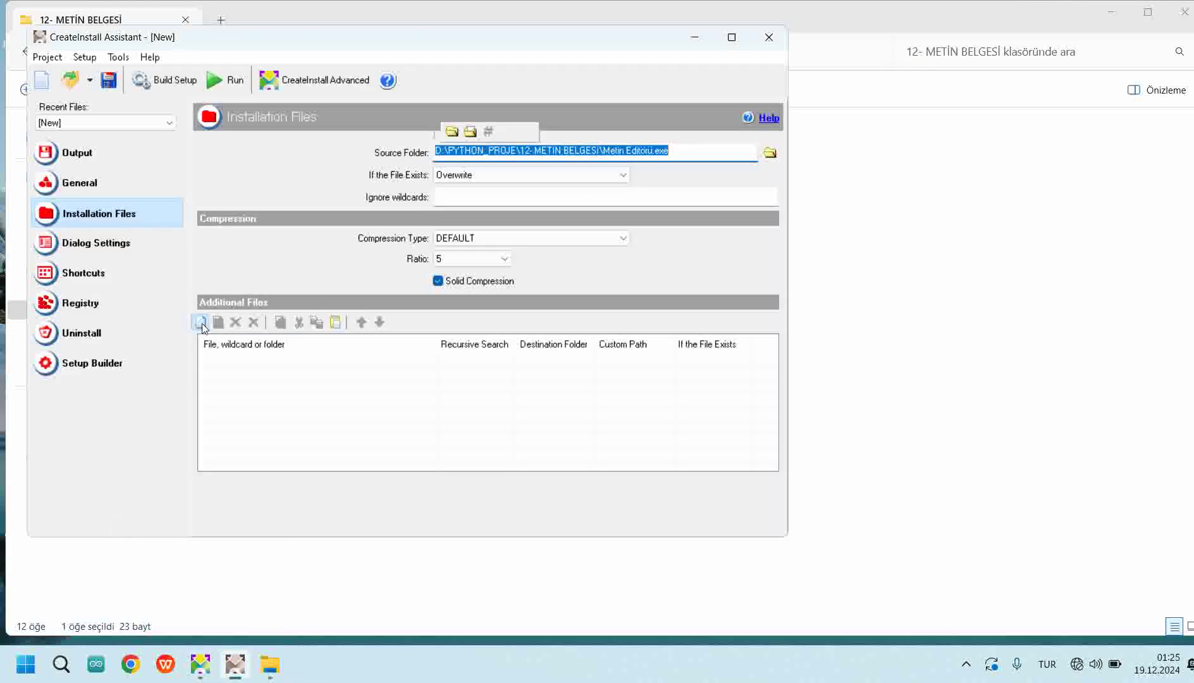
left_click(201, 323)
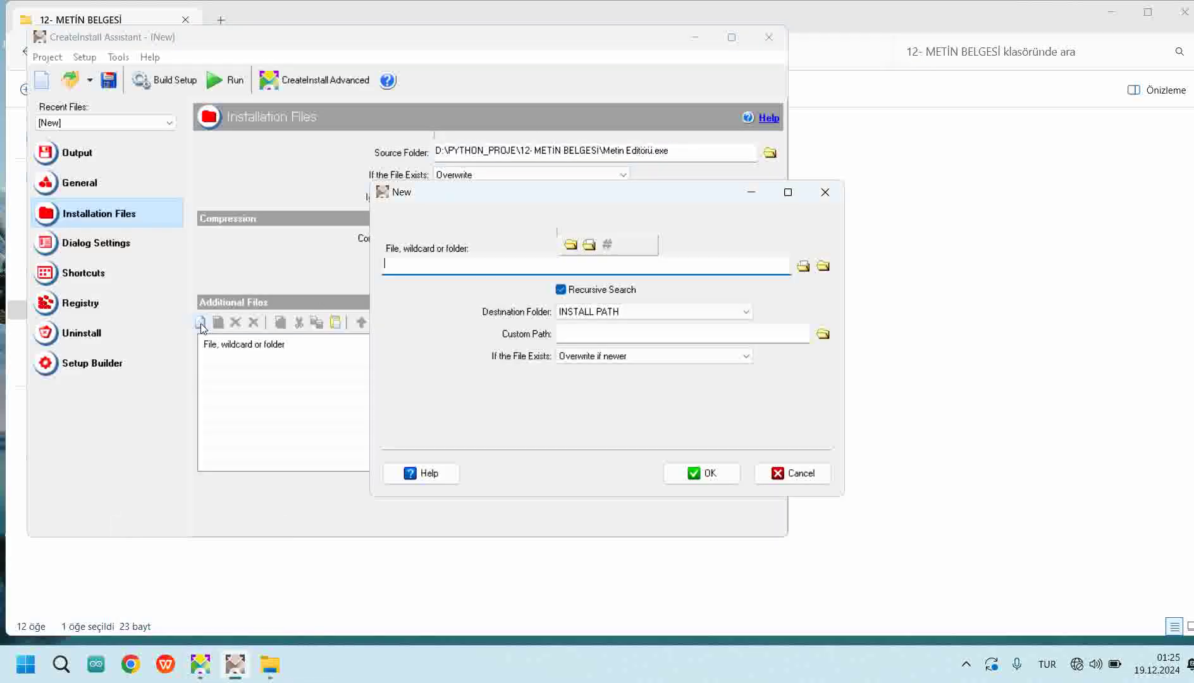
left_click(589, 245)
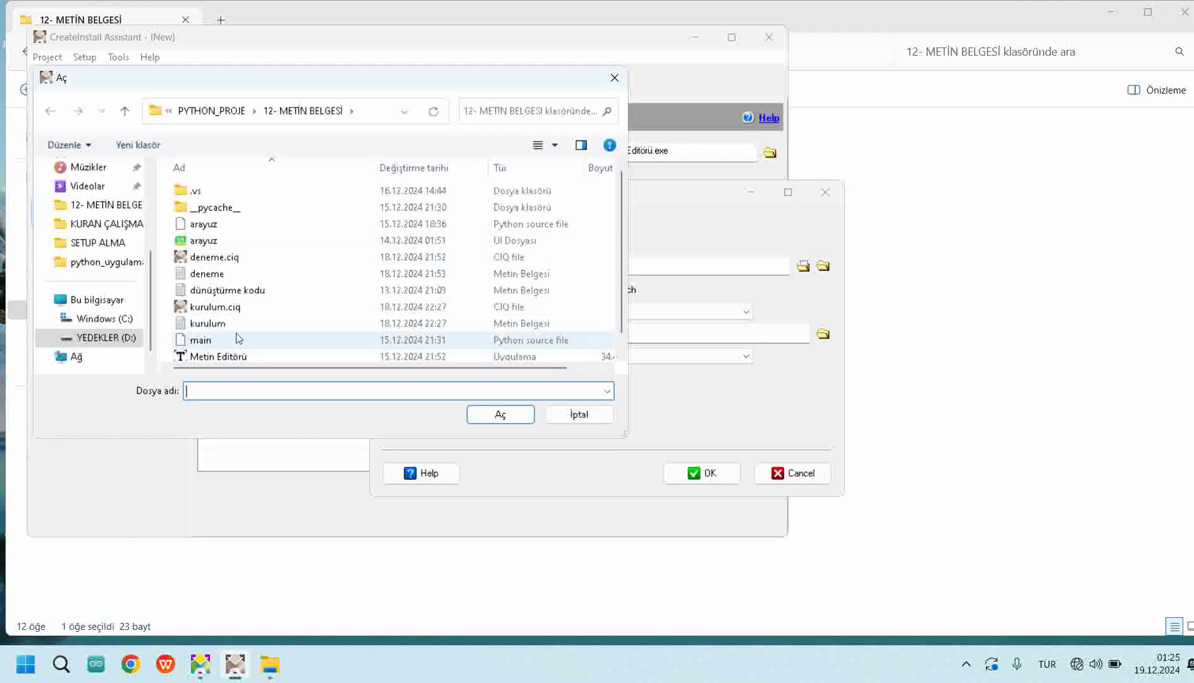
scroll(235, 339, "down", 1)
left_click(212, 357)
left_click(497, 415)
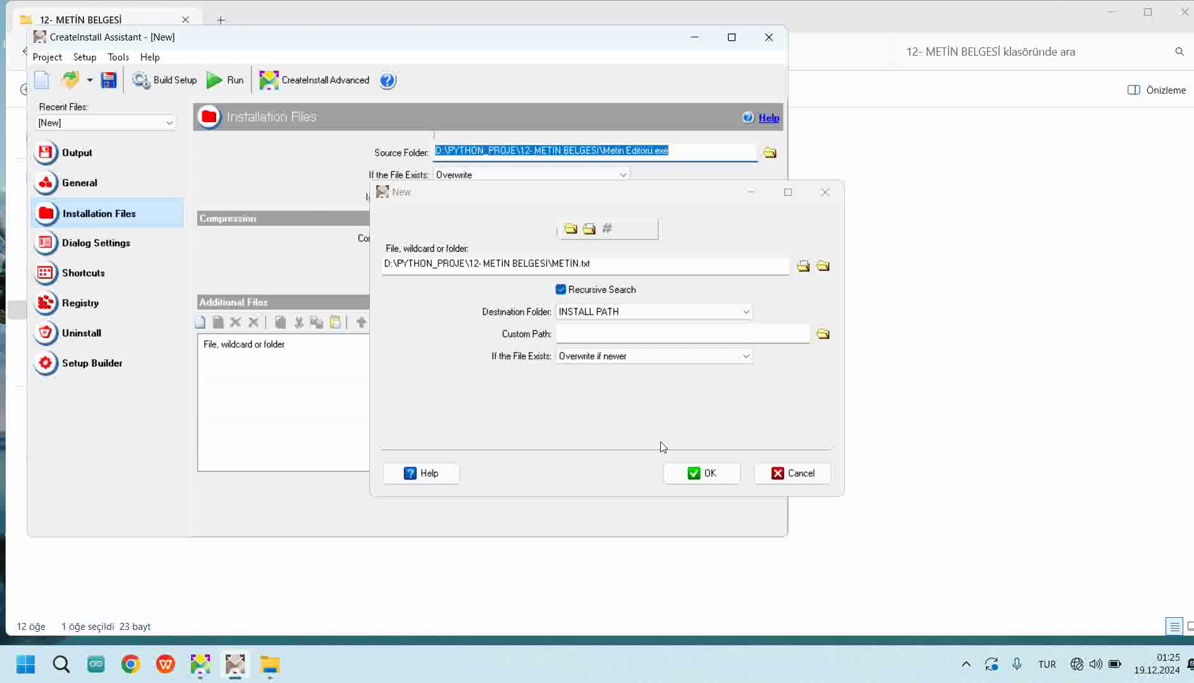
left_click(682, 469)
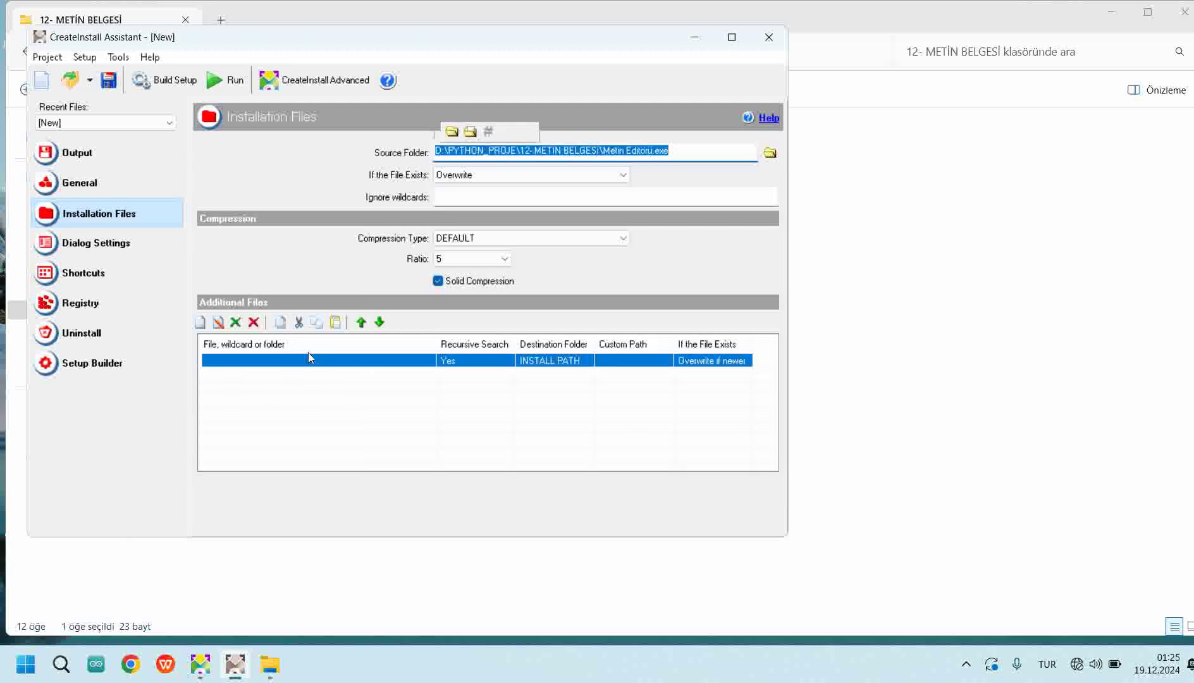
left_click(254, 323)
left_click(634, 380)
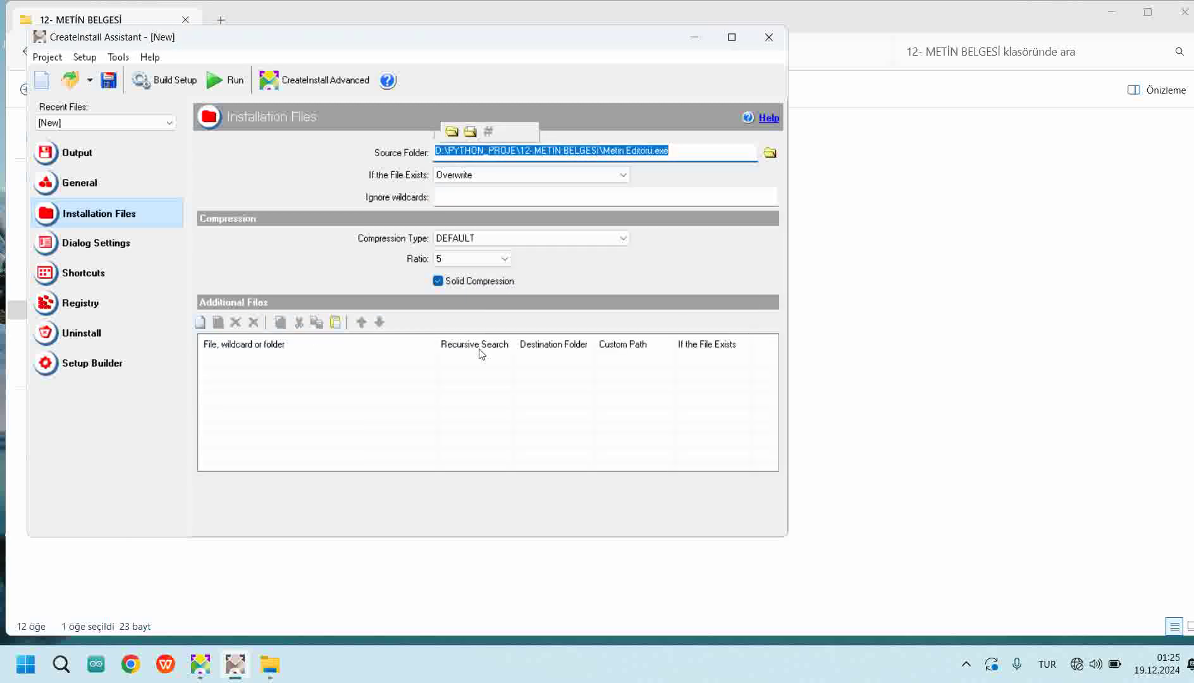
Add METİN.txt from the 12- METİN BELGESİ folder as an additional installation file, keeping INSTALL PATH as its destination.
left_click(204, 323)
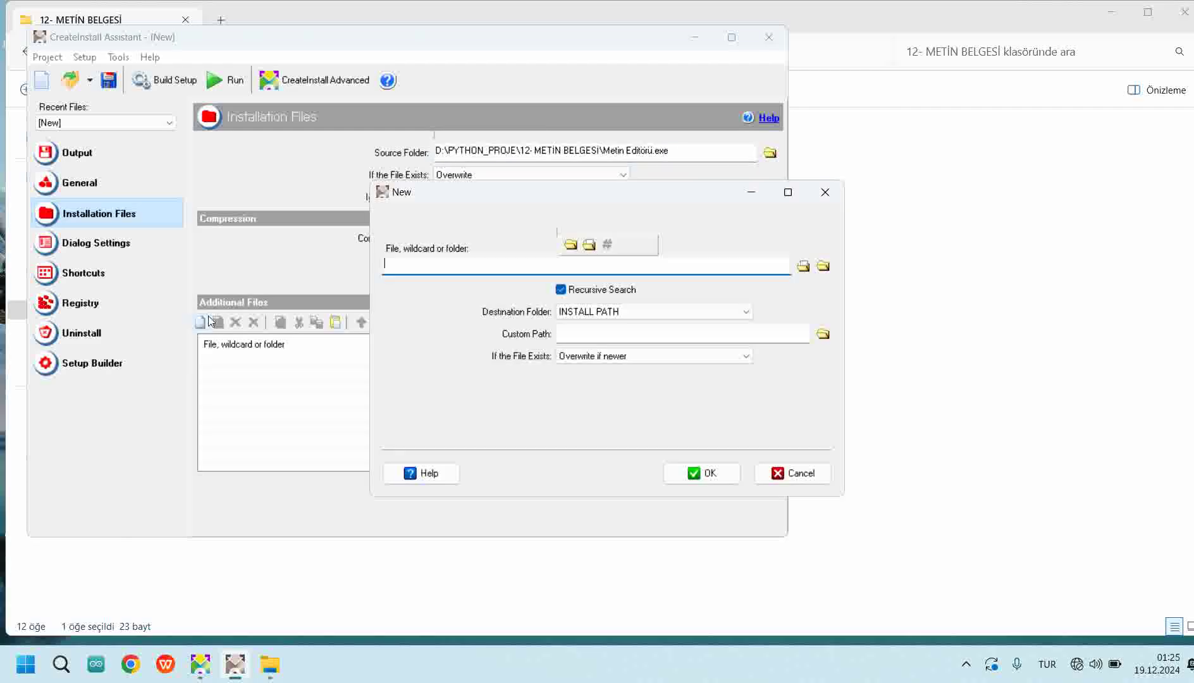
left_click(571, 245)
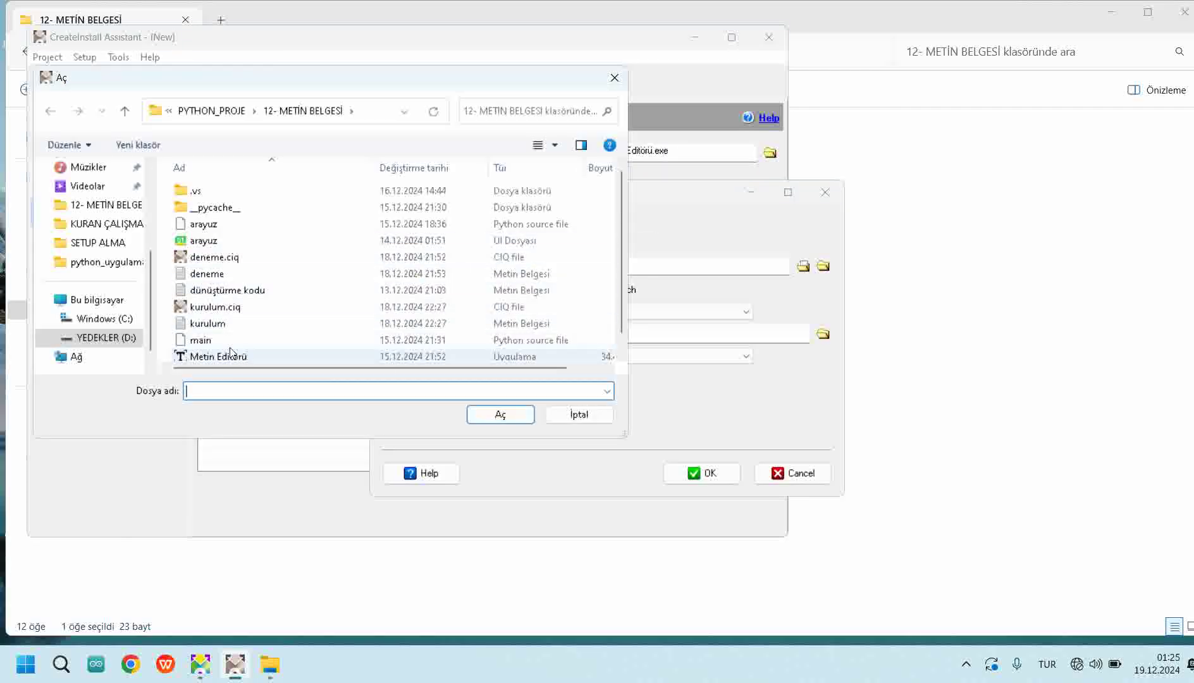
scroll(253, 345, "down", 1)
left_click(511, 354)
left_click(499, 414)
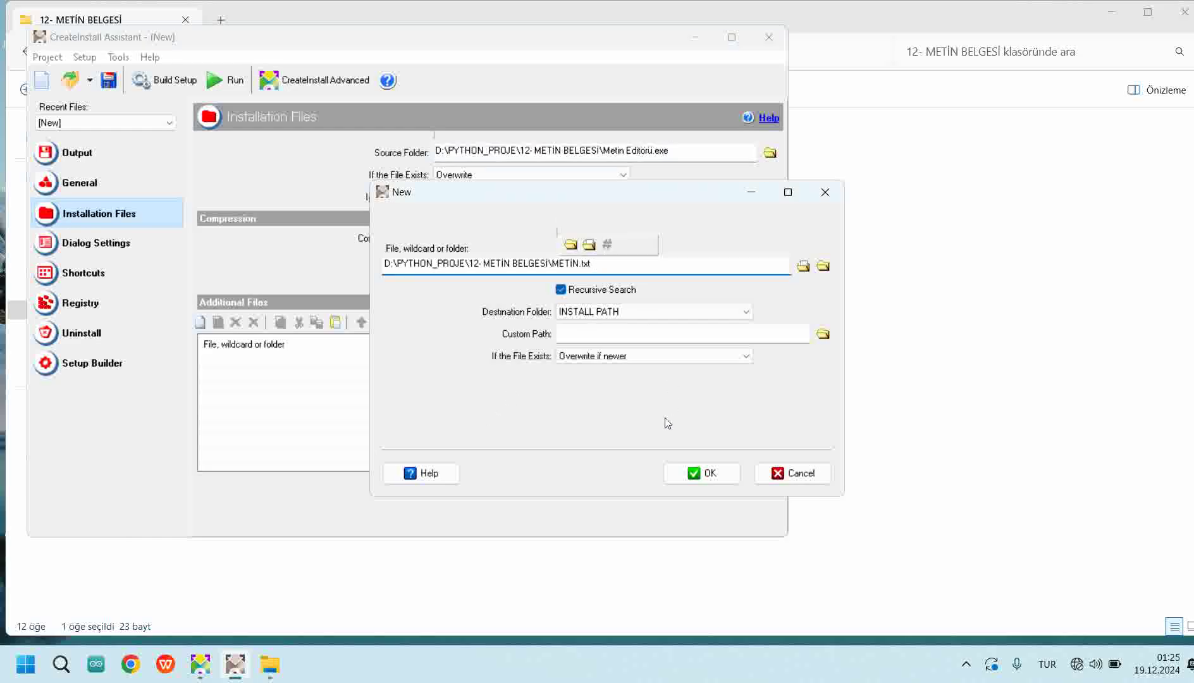
left_click(703, 473)
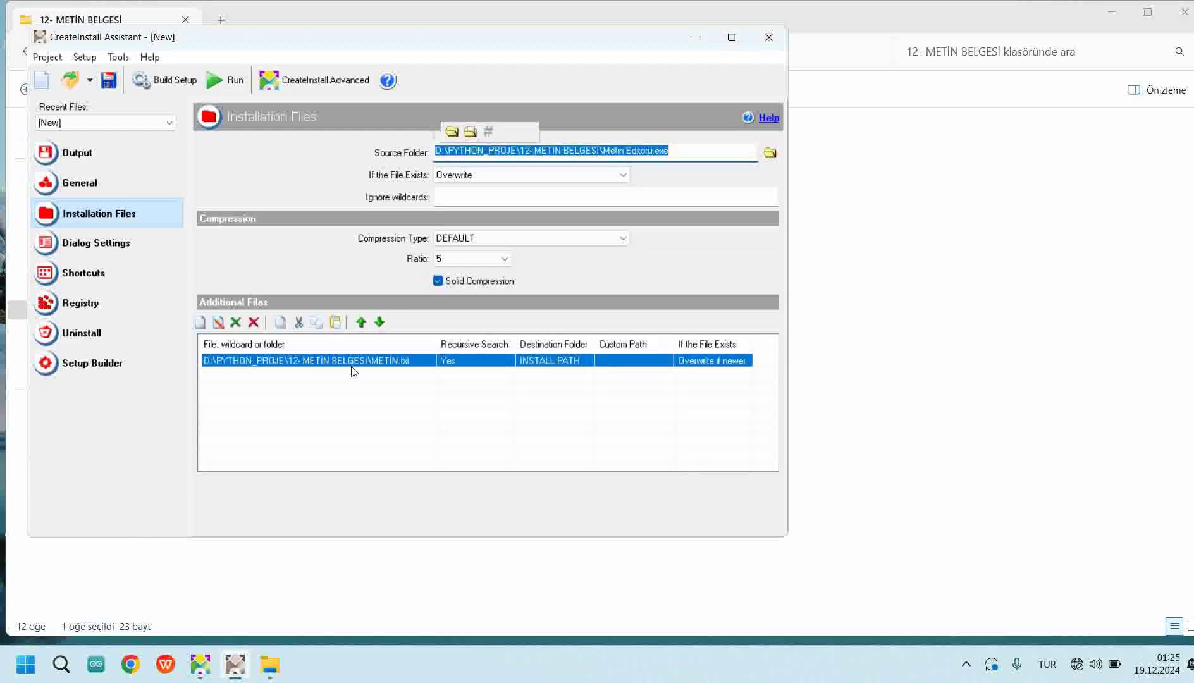
Add the text.ico icon file from the desktop as a second additional installation file.
left_click(201, 323)
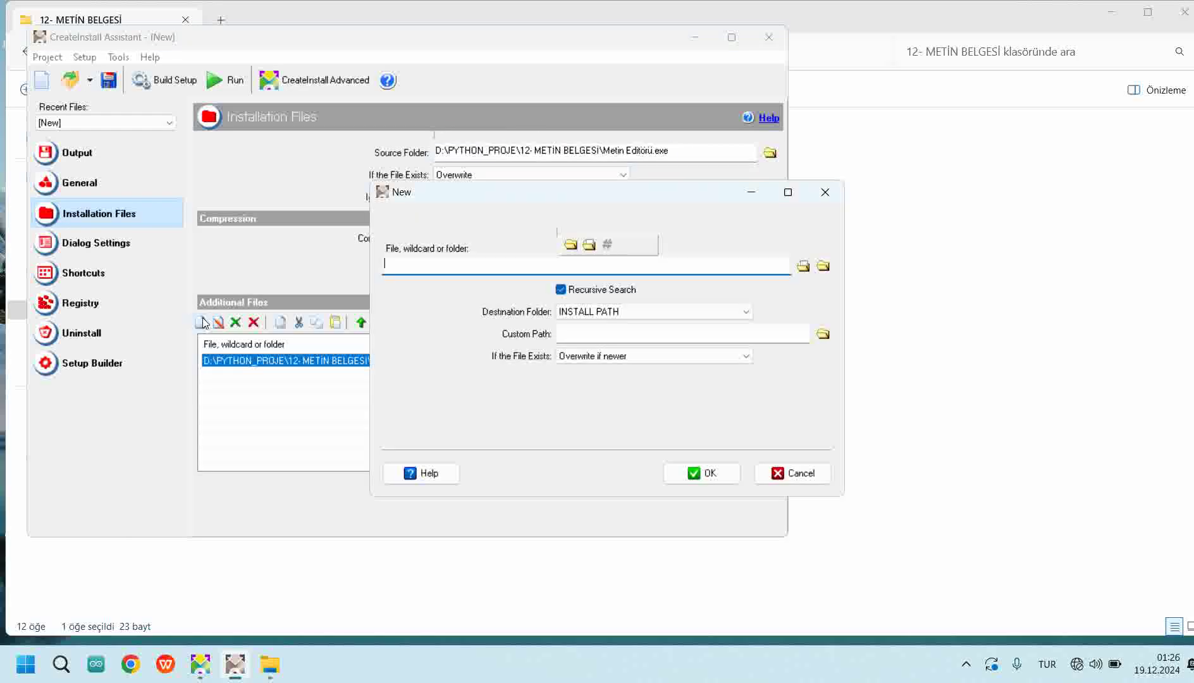
left_click(595, 246)
left_click_drag(147, 284, 172, 219)
left_click(95, 205)
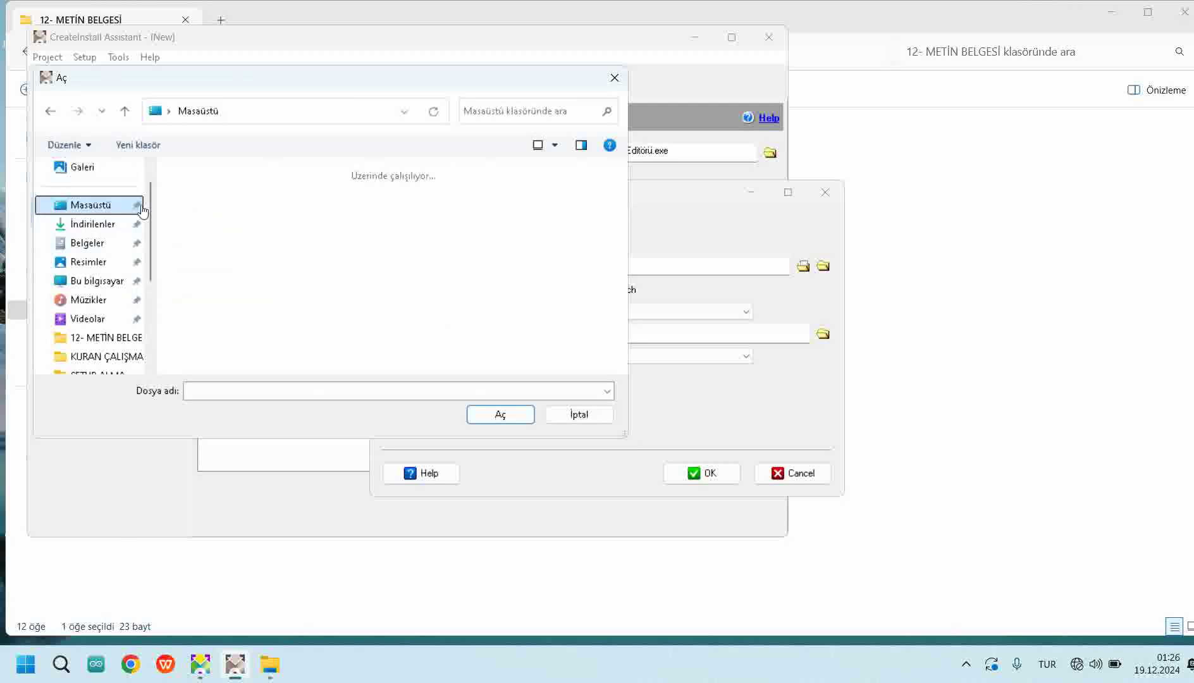
scroll(370, 226, "down", 4)
scroll(373, 239, "down", 2)
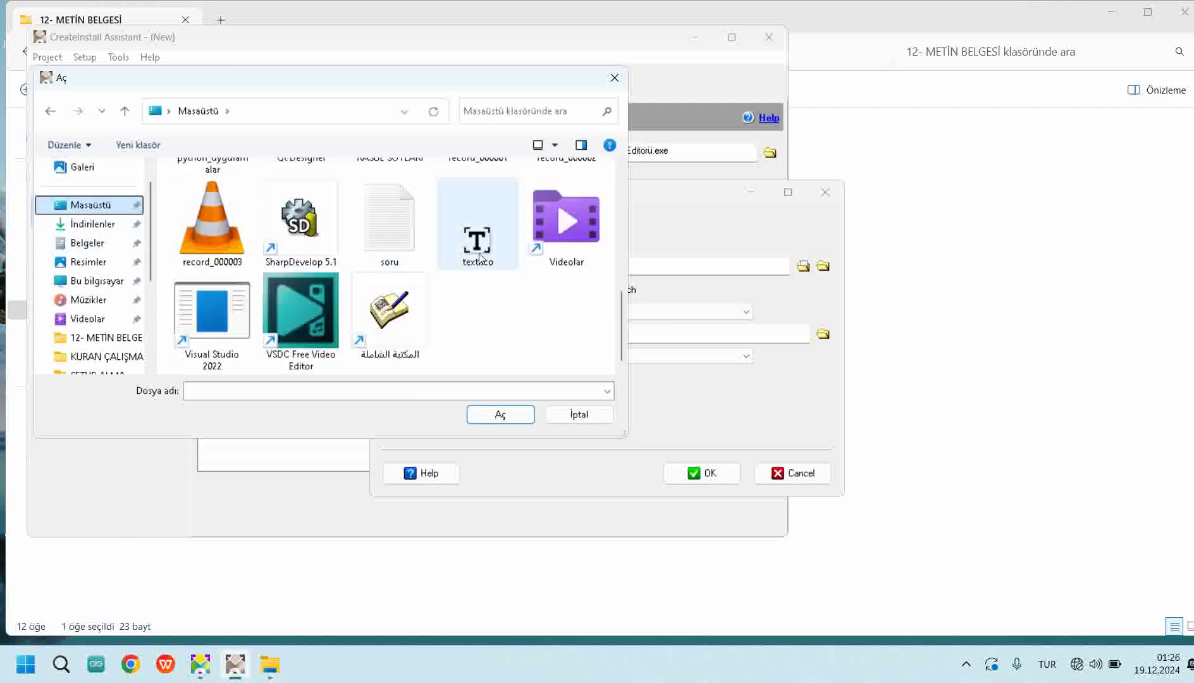
left_click(476, 209)
left_click(496, 414)
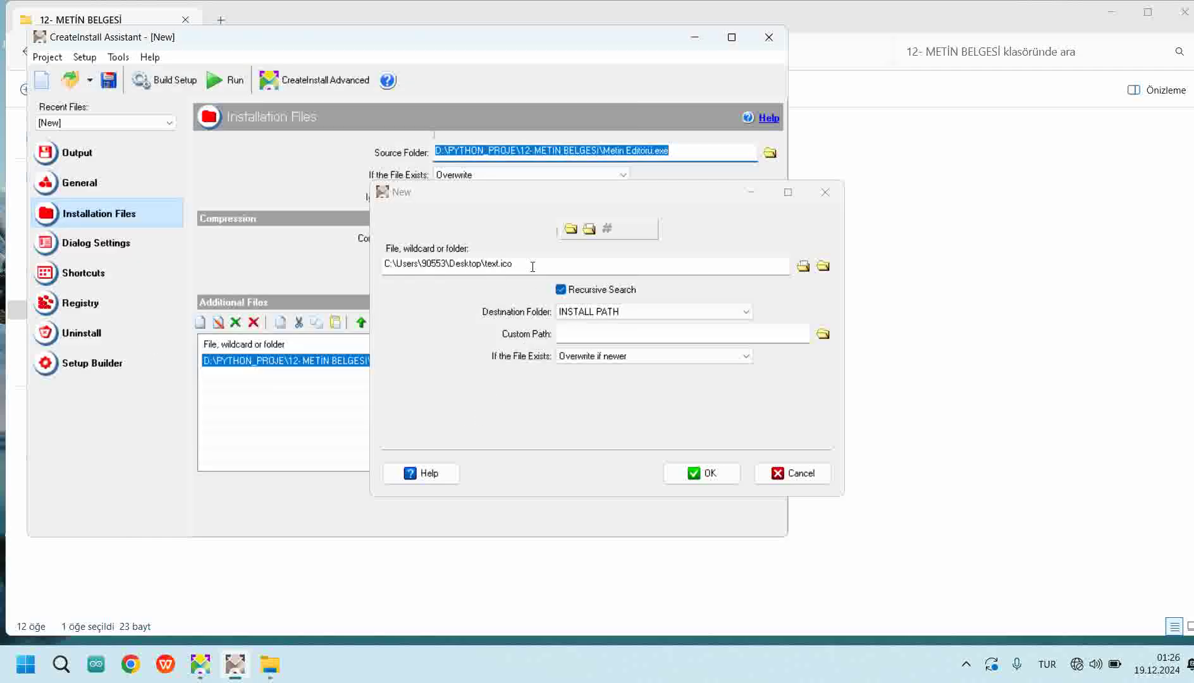
left_click(690, 473)
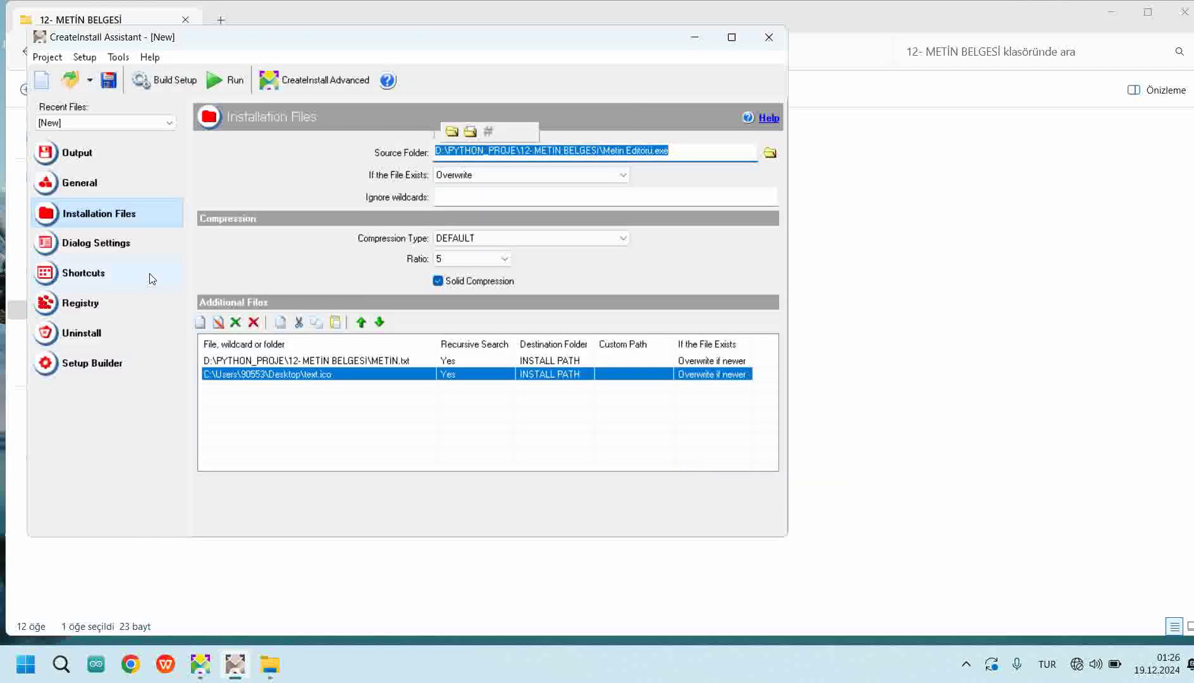
Look over the dialog settings and start a new shortcut named Metin Editörü in the COMMON DESKTOP folder.
left_click(111, 247)
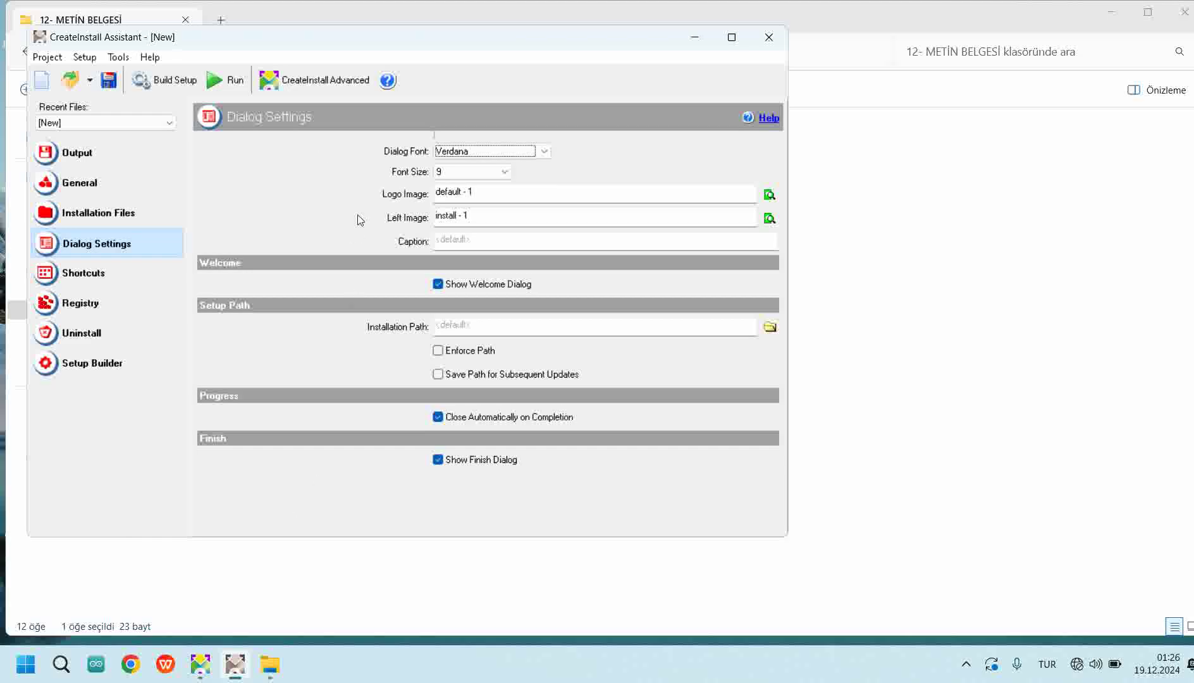
left_click(88, 275)
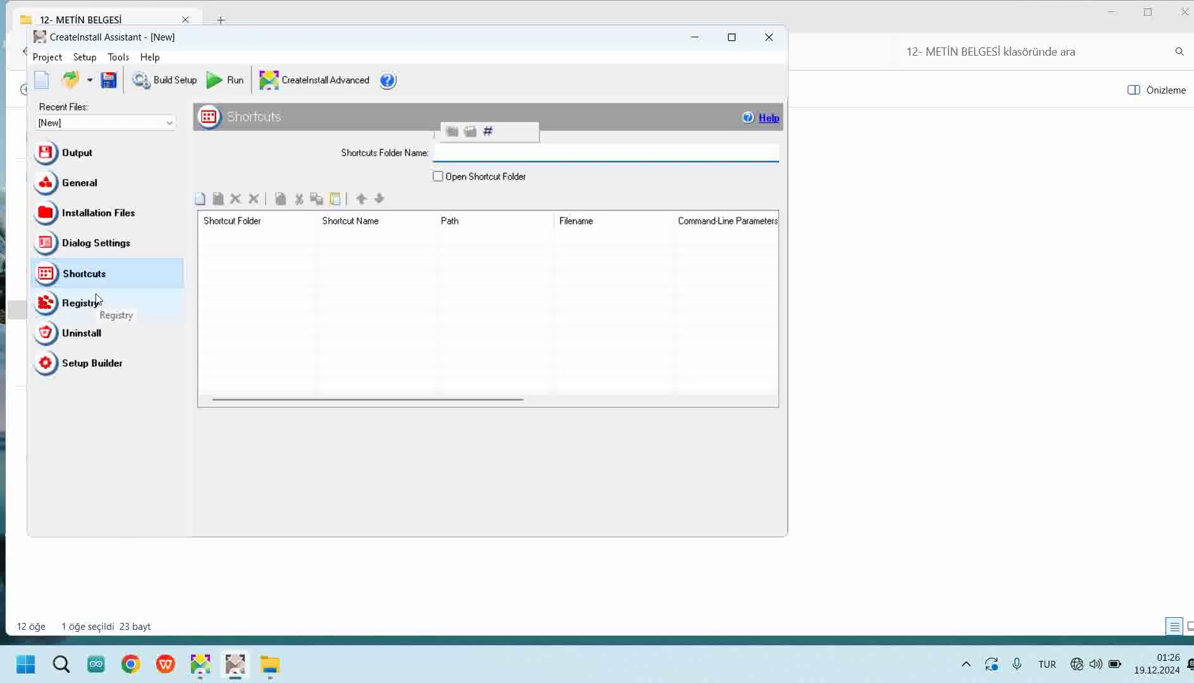
left_click(200, 200)
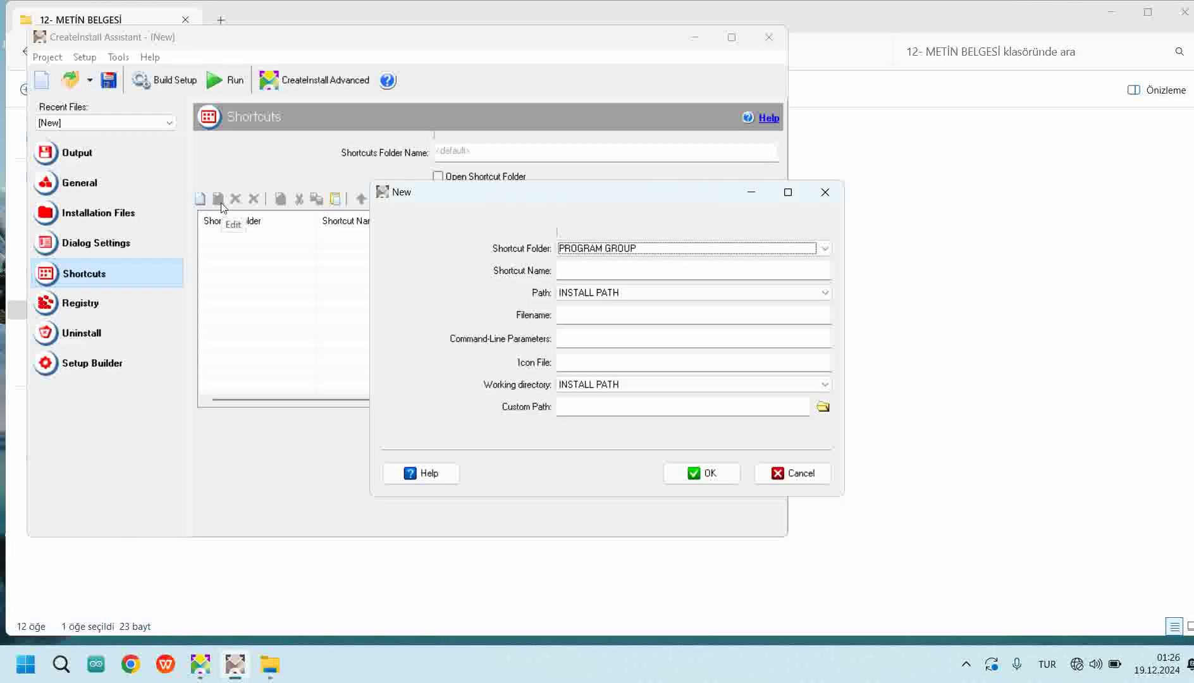
left_click(593, 248)
left_click(591, 259)
left_click(580, 268)
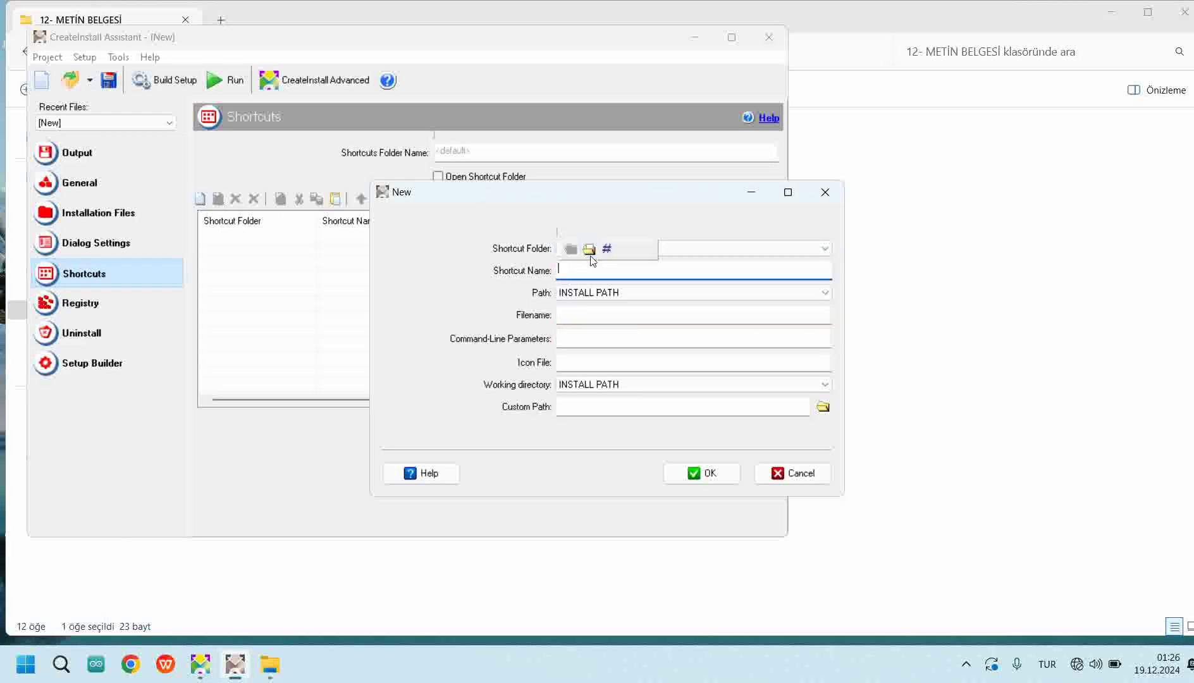
type("Metin Editörü")
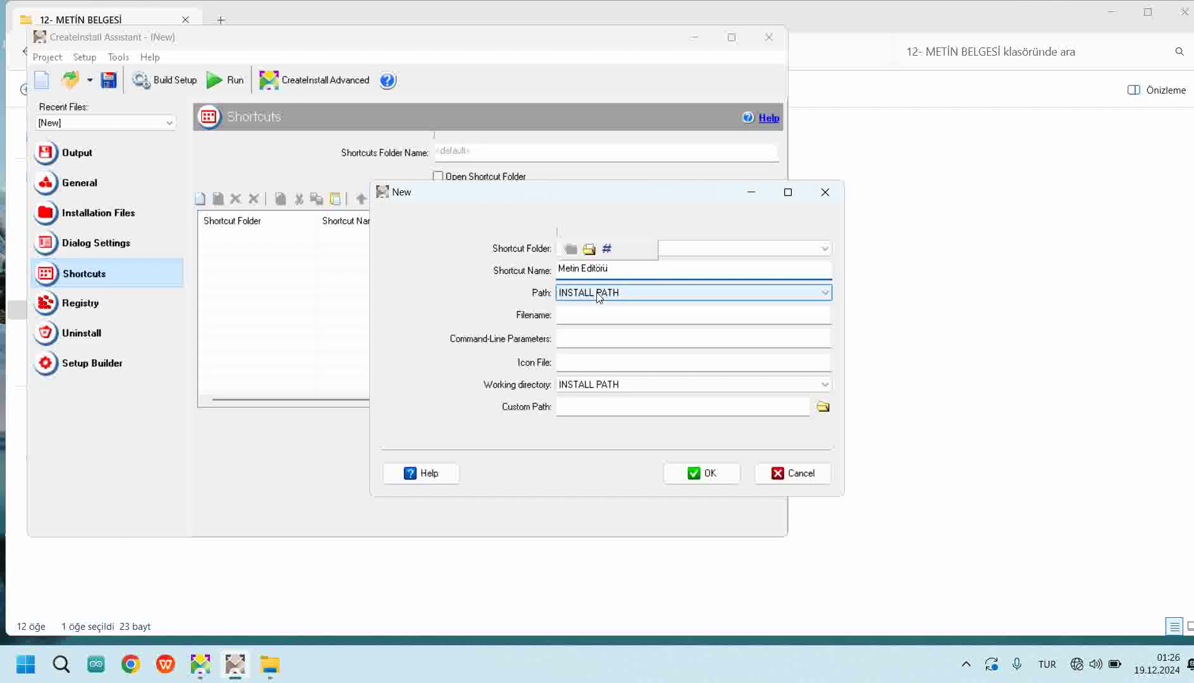
Copy the Metin Editörü program's file name in File Explorer and set the new shortcut's filename to Metin Editörü.exe.
left_click(599, 318)
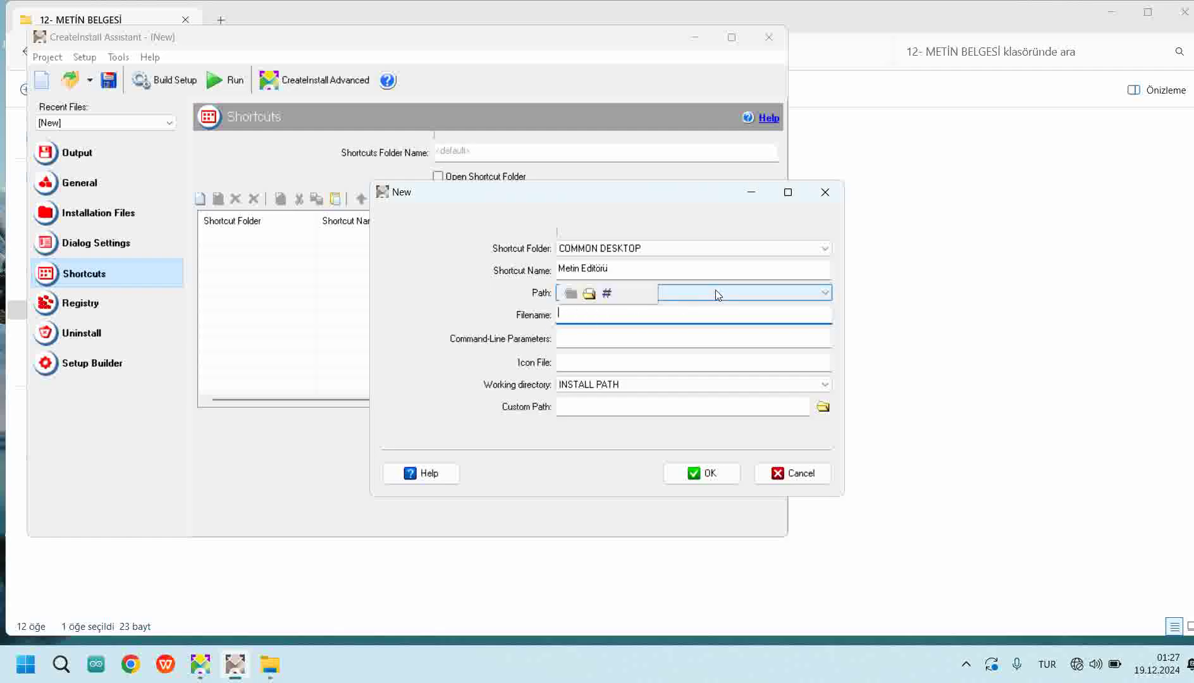
left_click(678, 331)
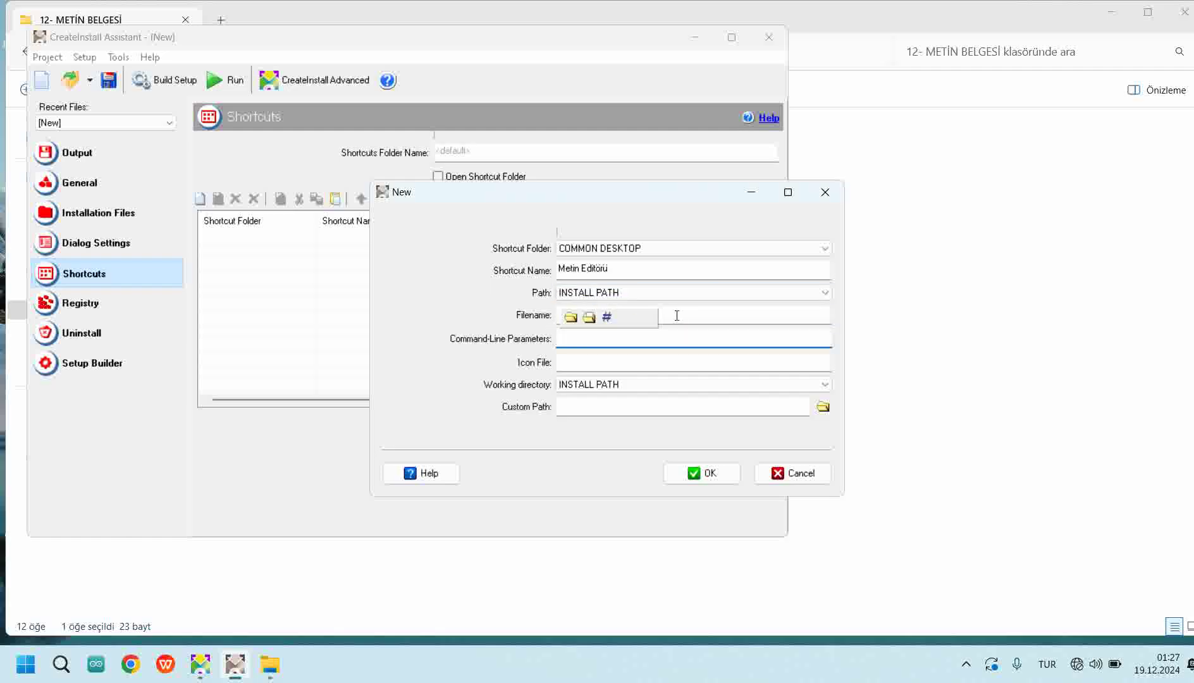
left_click(626, 314)
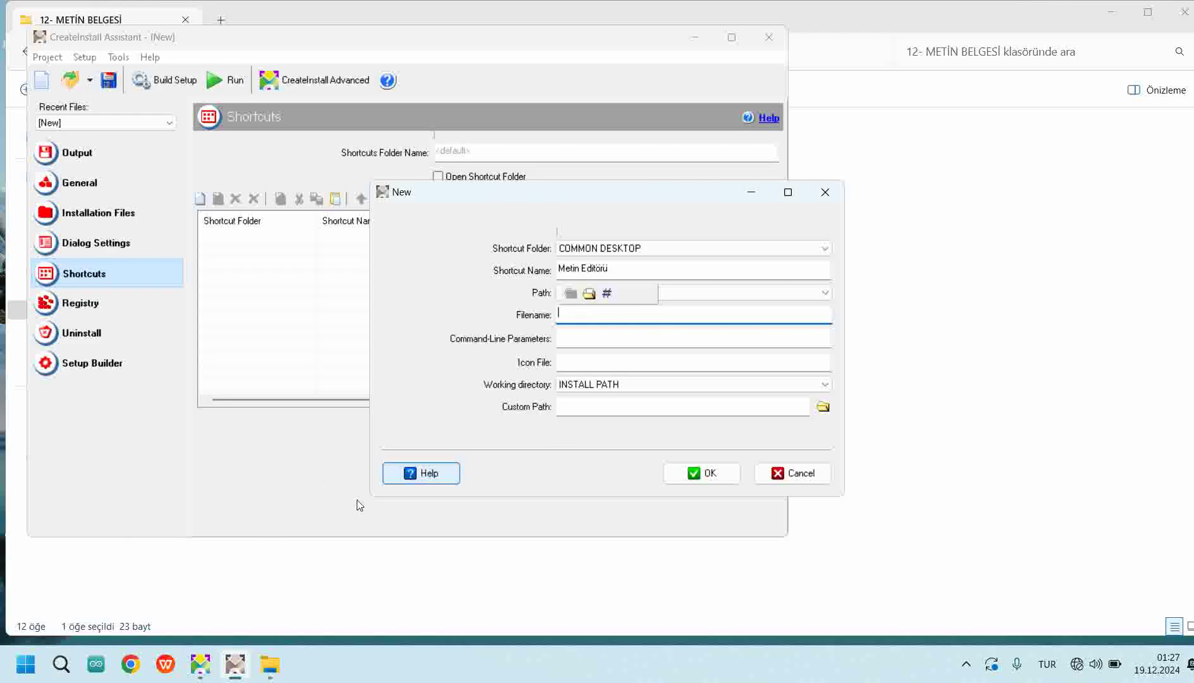
left_click(235, 664)
left_click(218, 316)
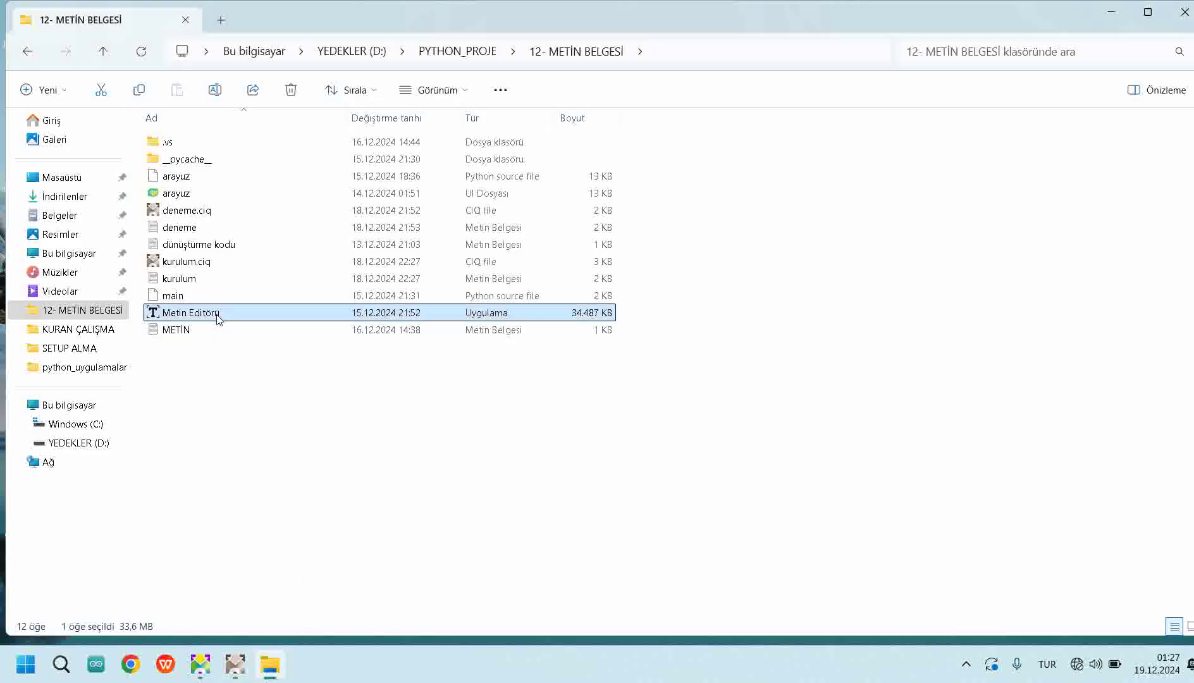
left_click(218, 316)
key("ctrl+c")
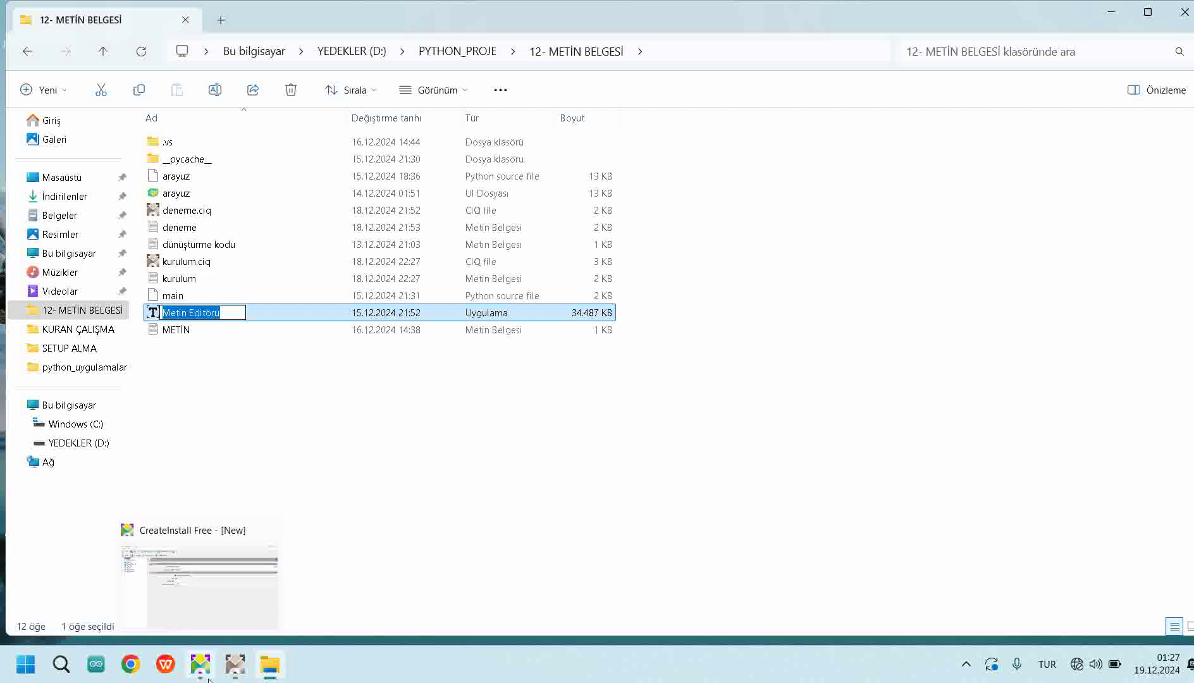
left_click(235, 664)
left_click(577, 319)
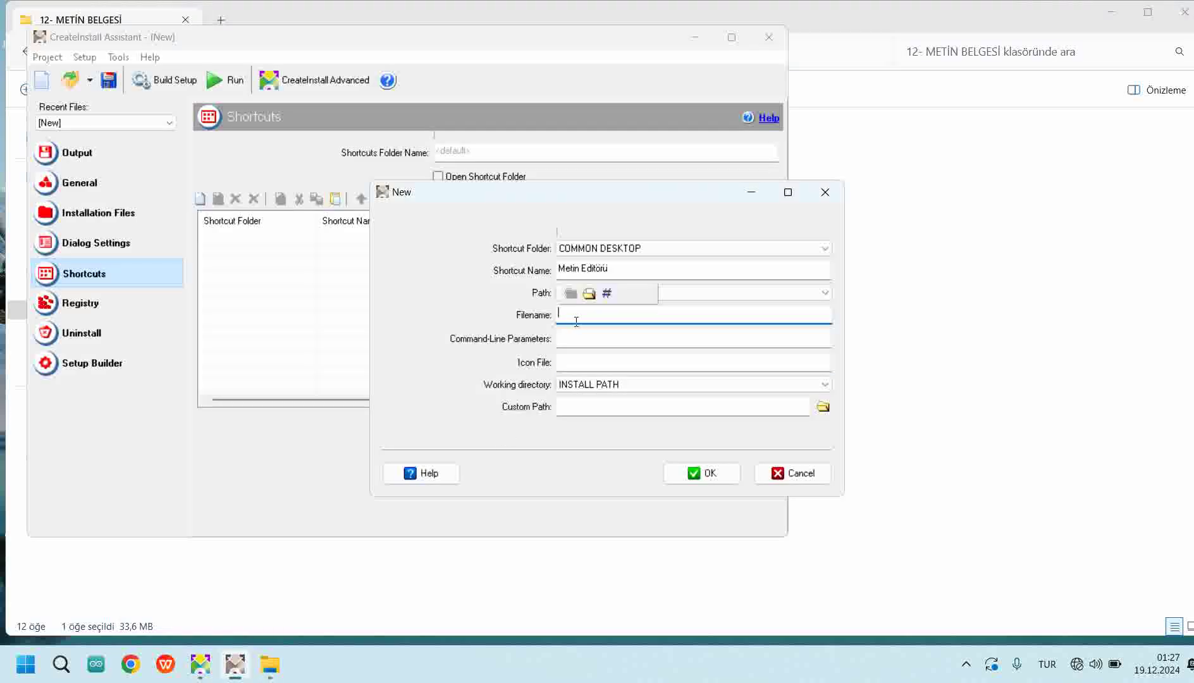
key("ctrl+v")
left_click(635, 336)
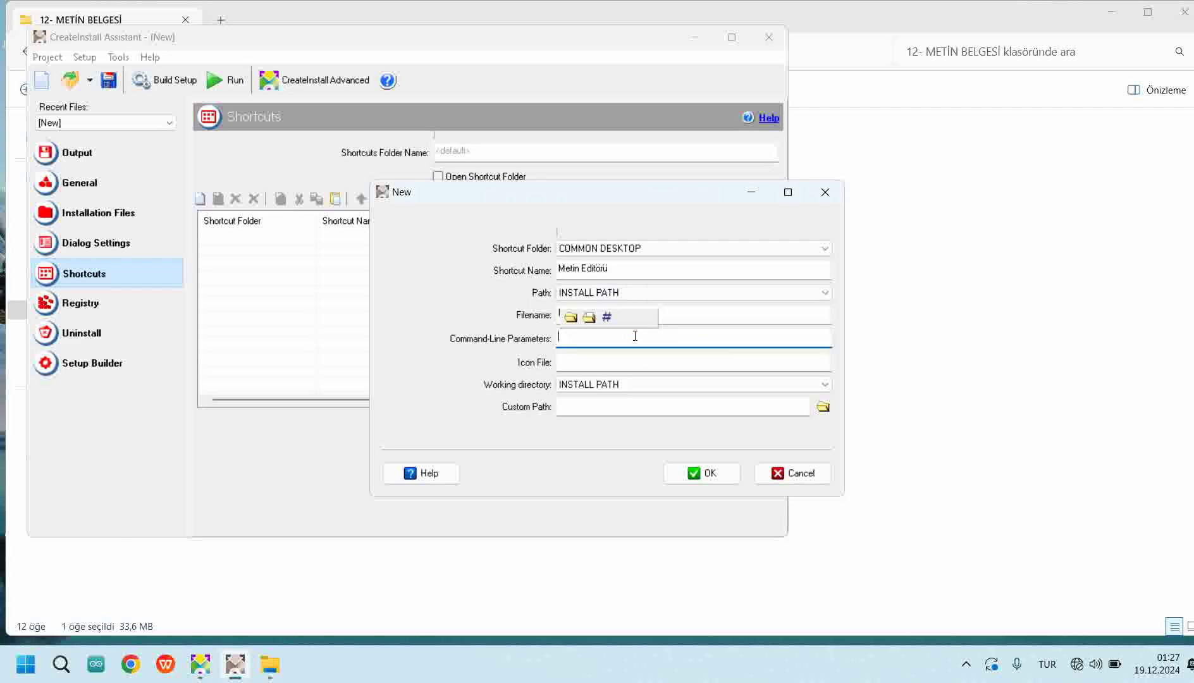
Choose text.ico from the desktop as the shortcut's icon file.
left_click(680, 358)
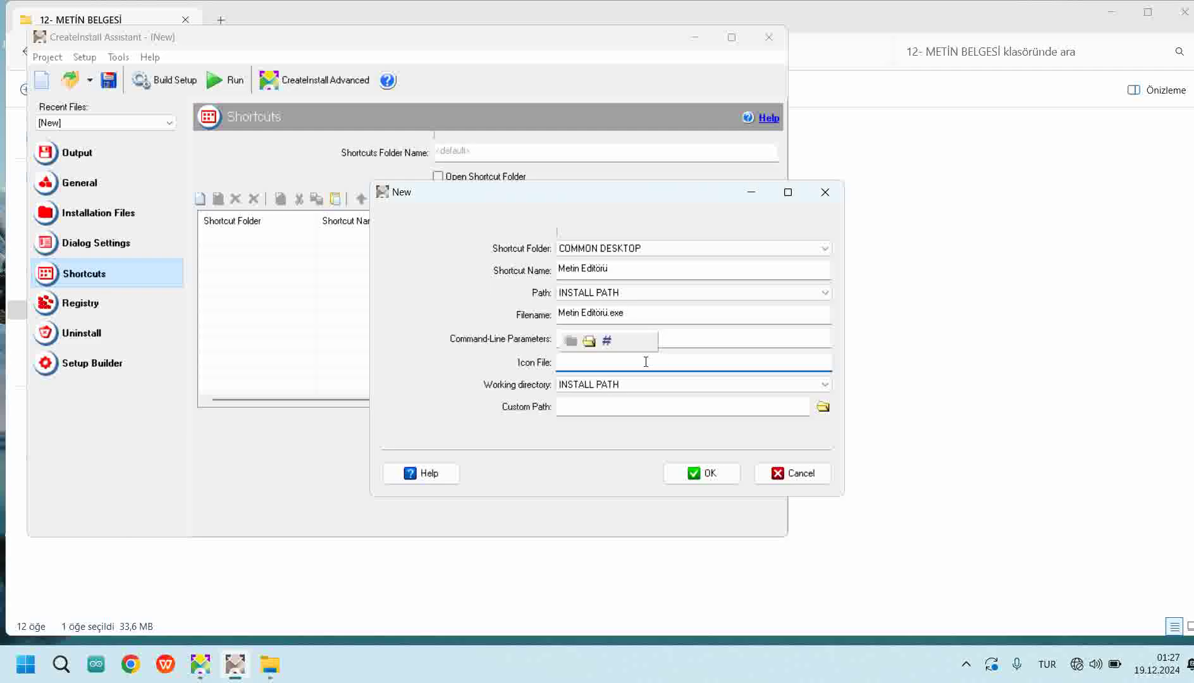
left_click(588, 342)
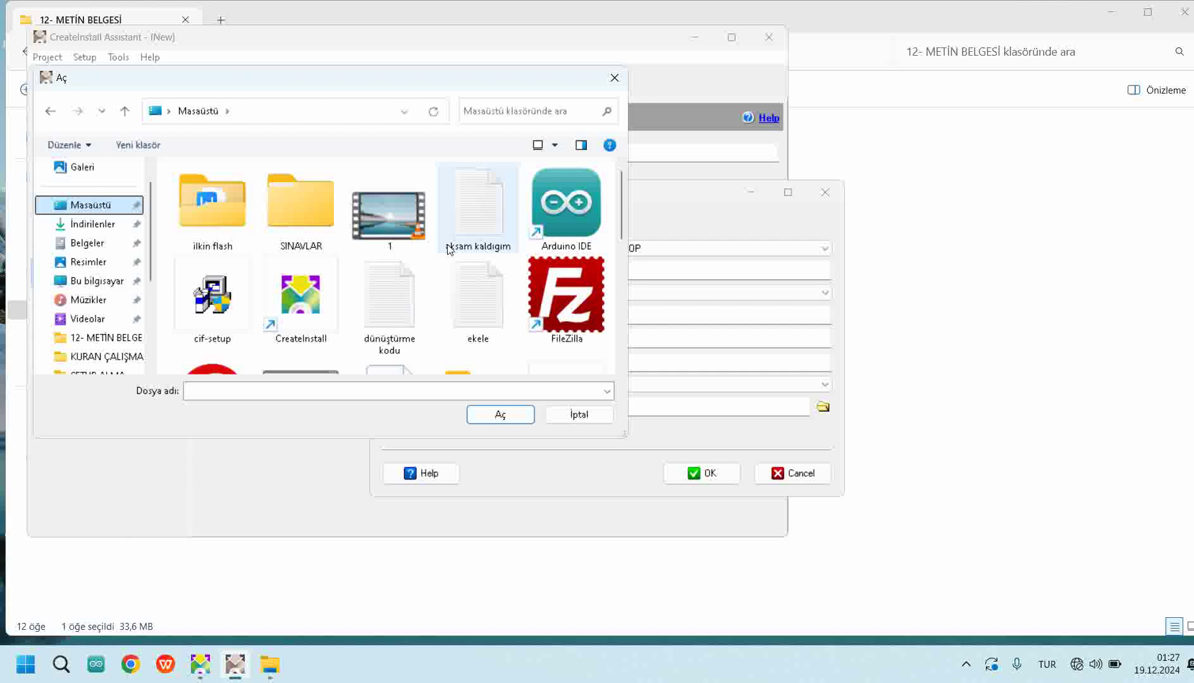
scroll(471, 209, "down", 3)
scroll(472, 328, "down", 5)
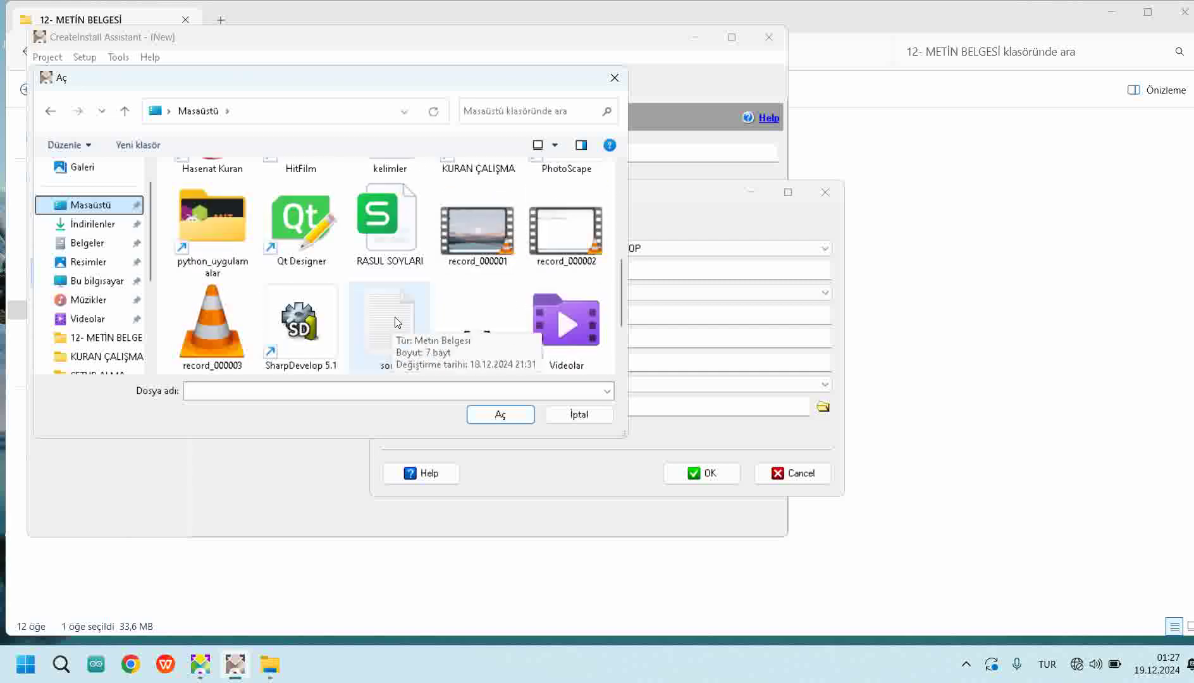
double_click(496, 256)
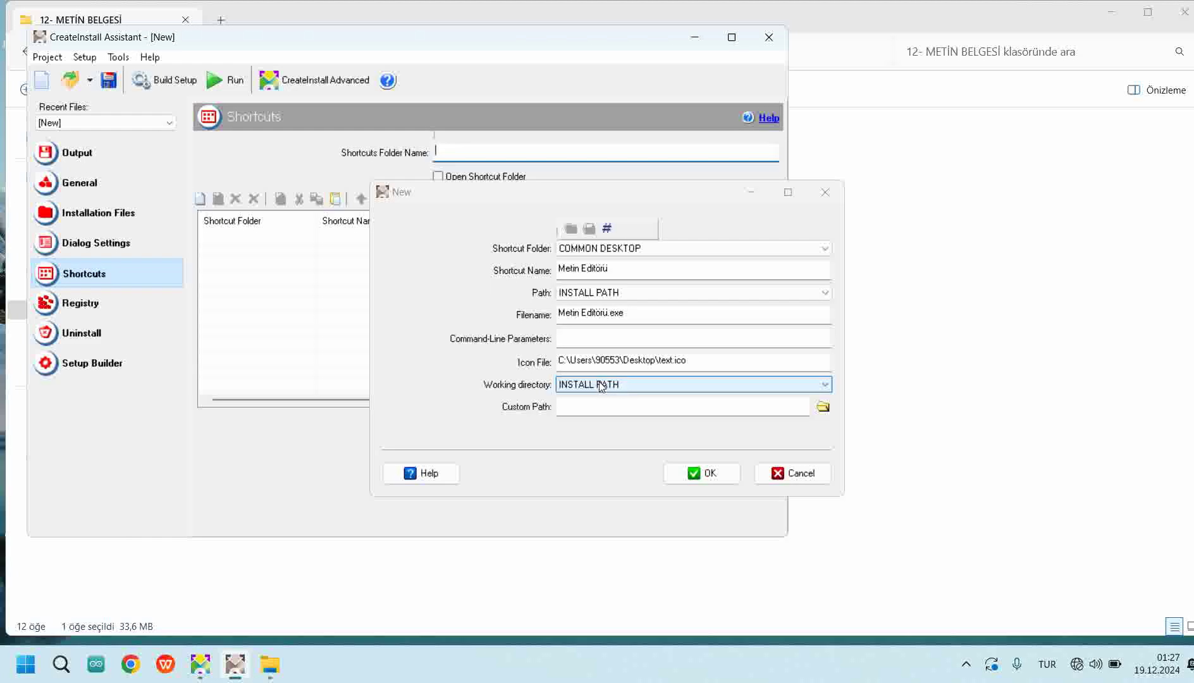
Remove the folder path from the shortcut's icon file entry so that it reads only text.ico.
left_click(660, 360)
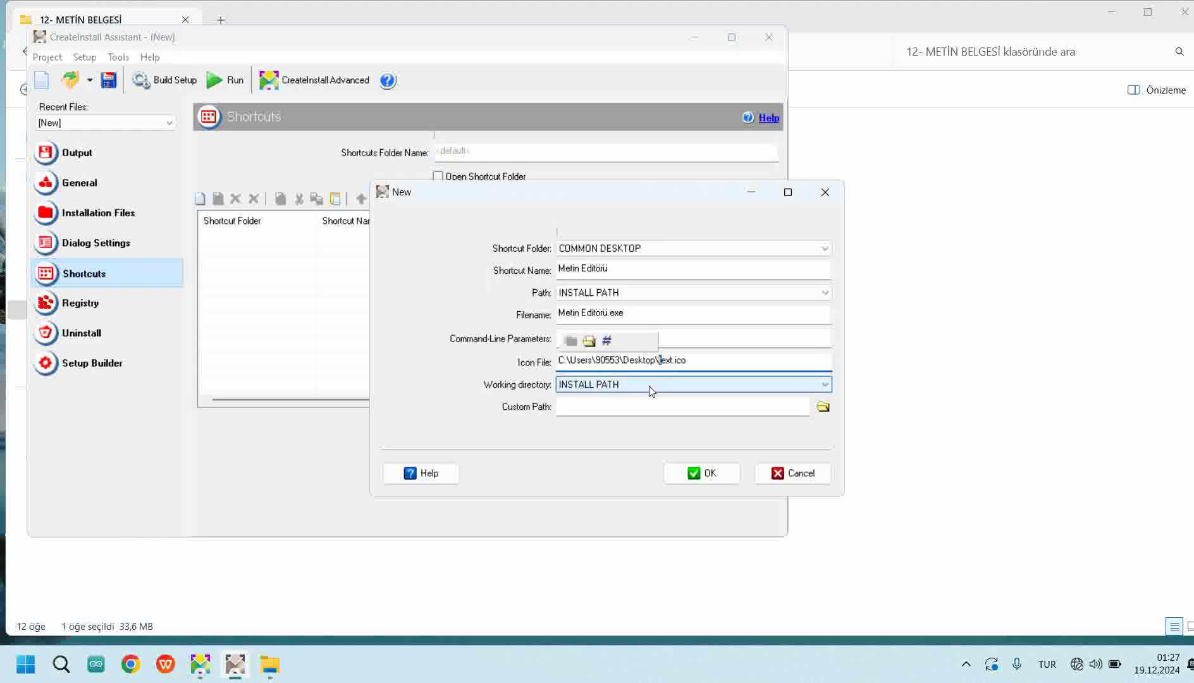
key("Delete")
key("BackSpace")
key("BackSpace")
key("BackSpace")
key("BackSpace")
key("BackSpace")
key("BackSpace")
key("BackSpace")
key("BackSpace")
key("BackSpace")
key("BackSpace")
key("BackSpace")
key("BackSpace")
key("BackSpace")
key("BackSpace")
key("BackSpace")
key("BackSpace")
key("BackSpace")
key("BackSpace")
key("BackSpace")
key("BackSpace")
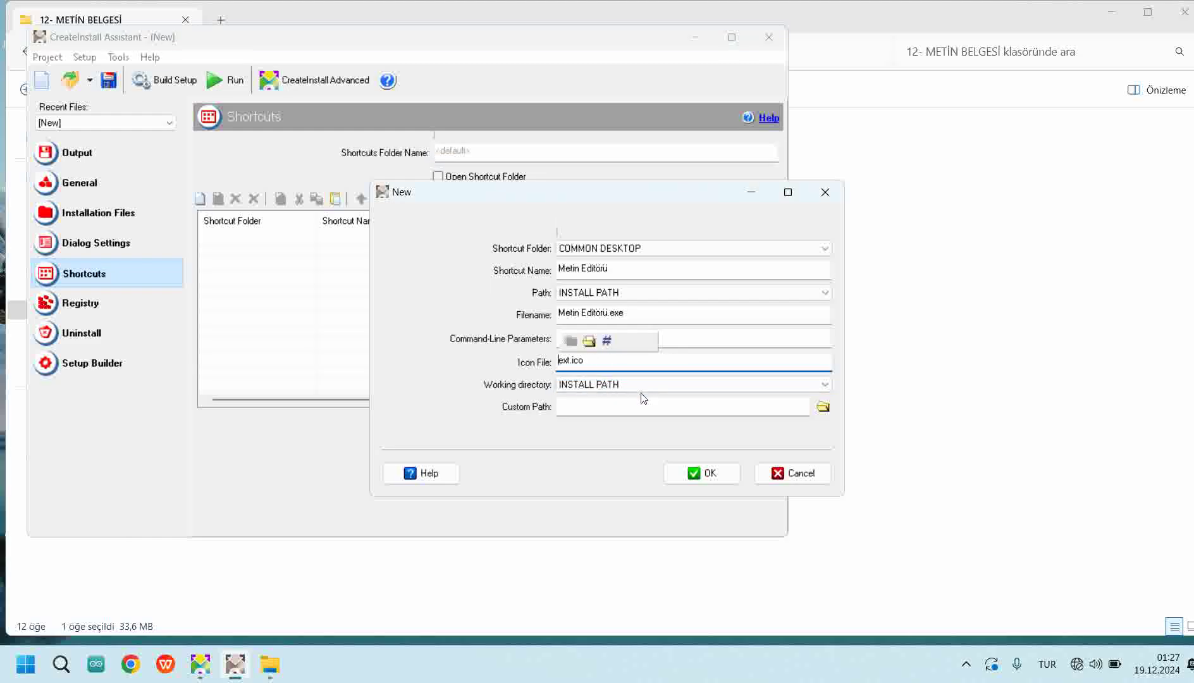
type("t")
left_click(618, 366)
left_click(623, 405)
left_click(595, 361)
left_click(669, 272)
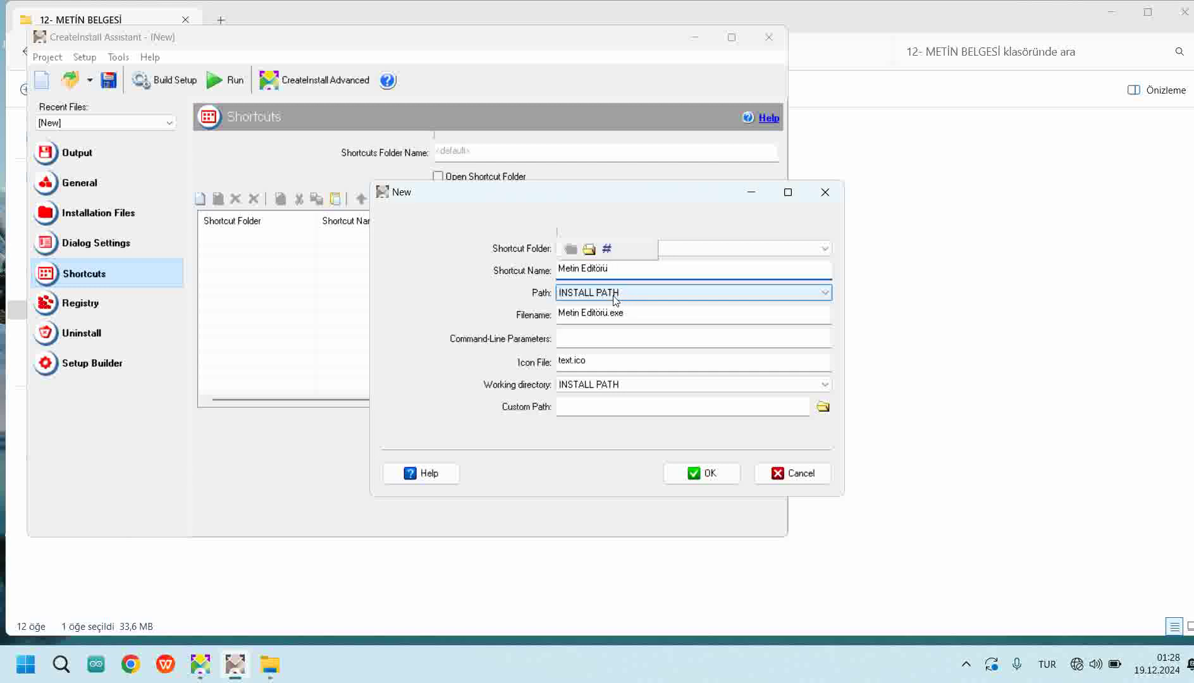
left_click(581, 366)
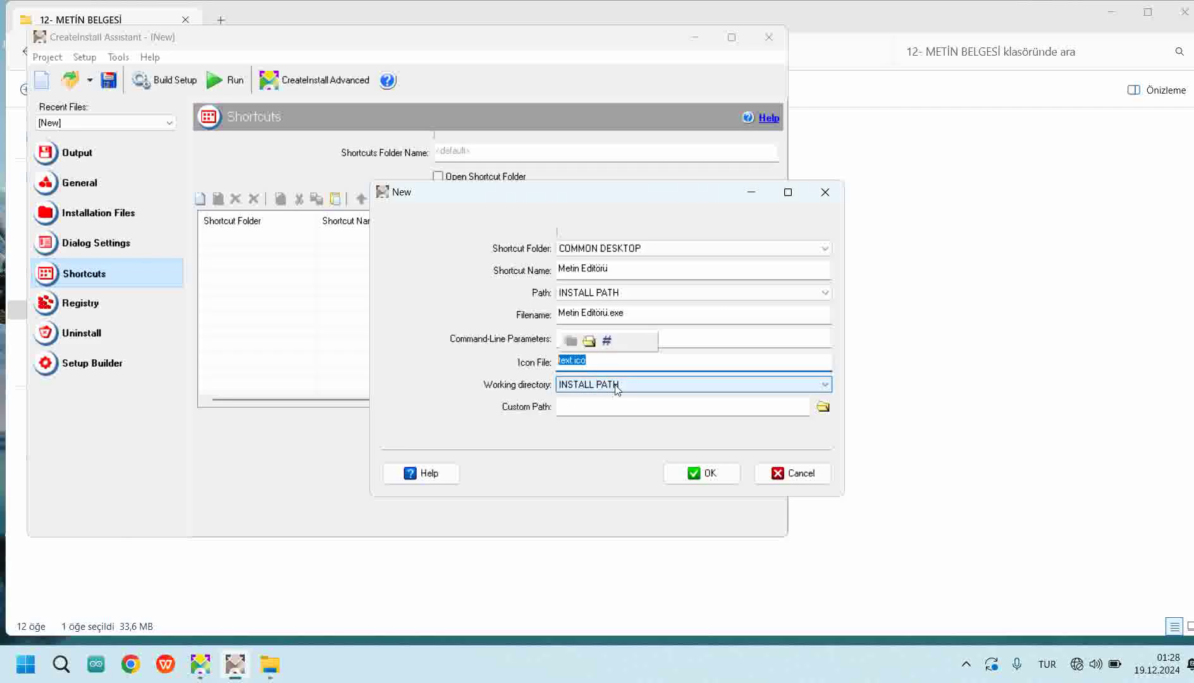
Confirm the new Metin Editörü shortcut and look over the uninstall and setup builder settings, keeping their defaults.
left_click(700, 474)
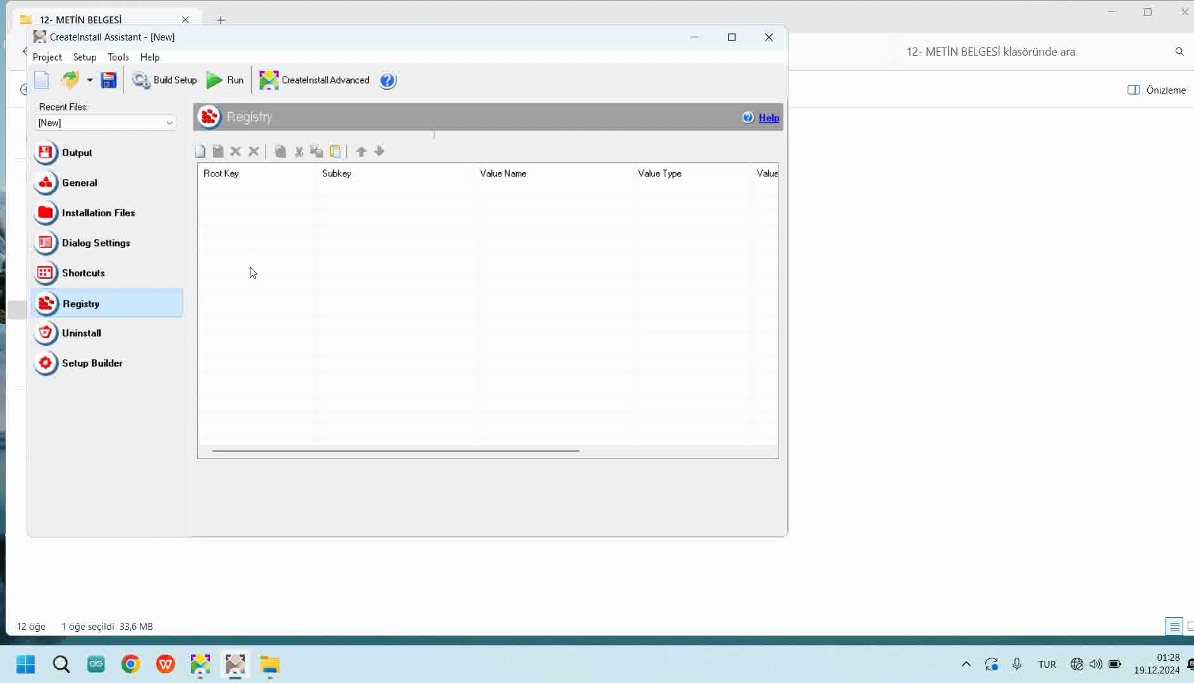
left_click(81, 330)
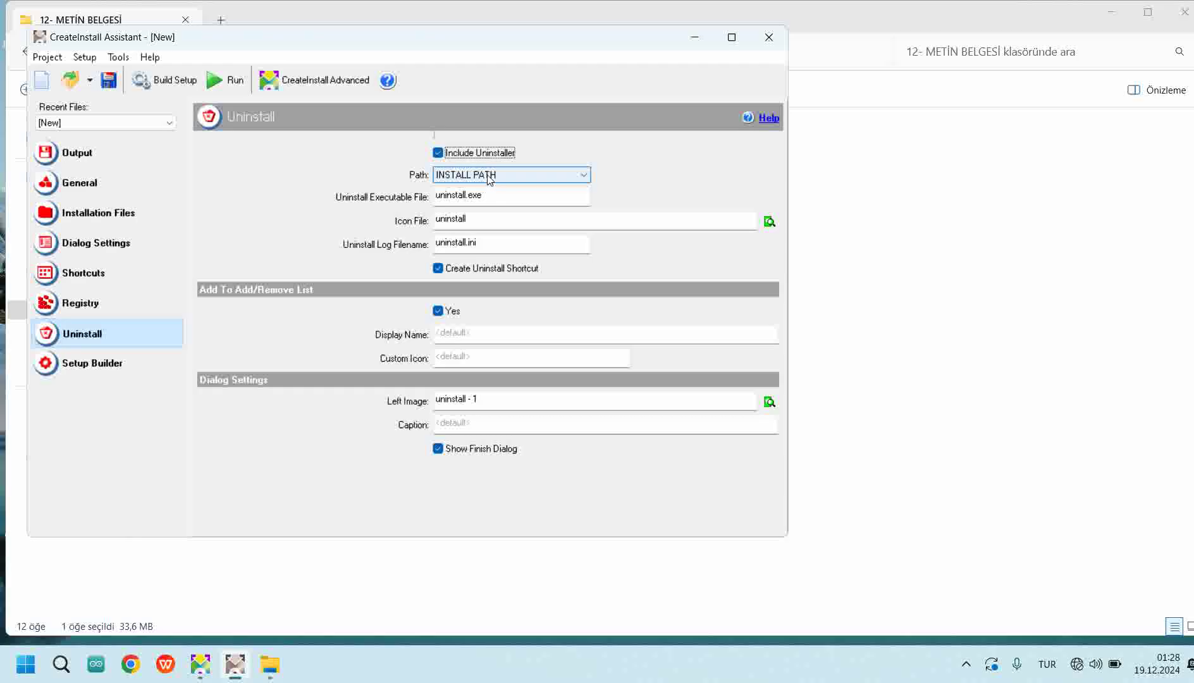
left_click(103, 368)
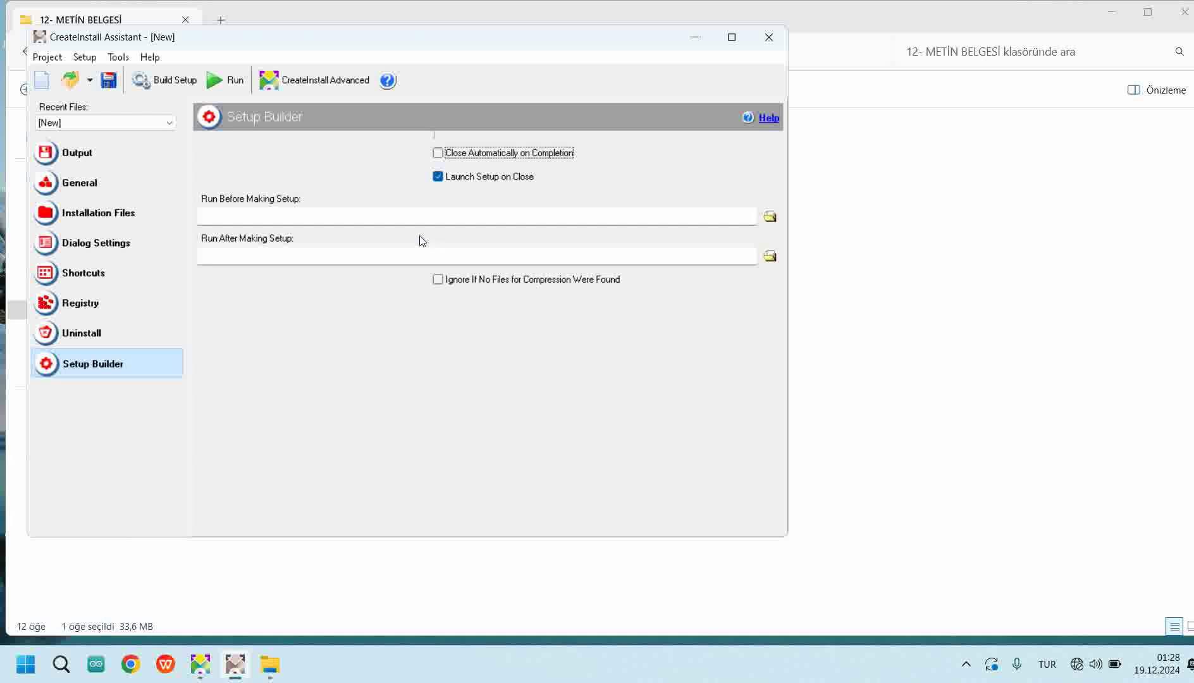
left_click(770, 218)
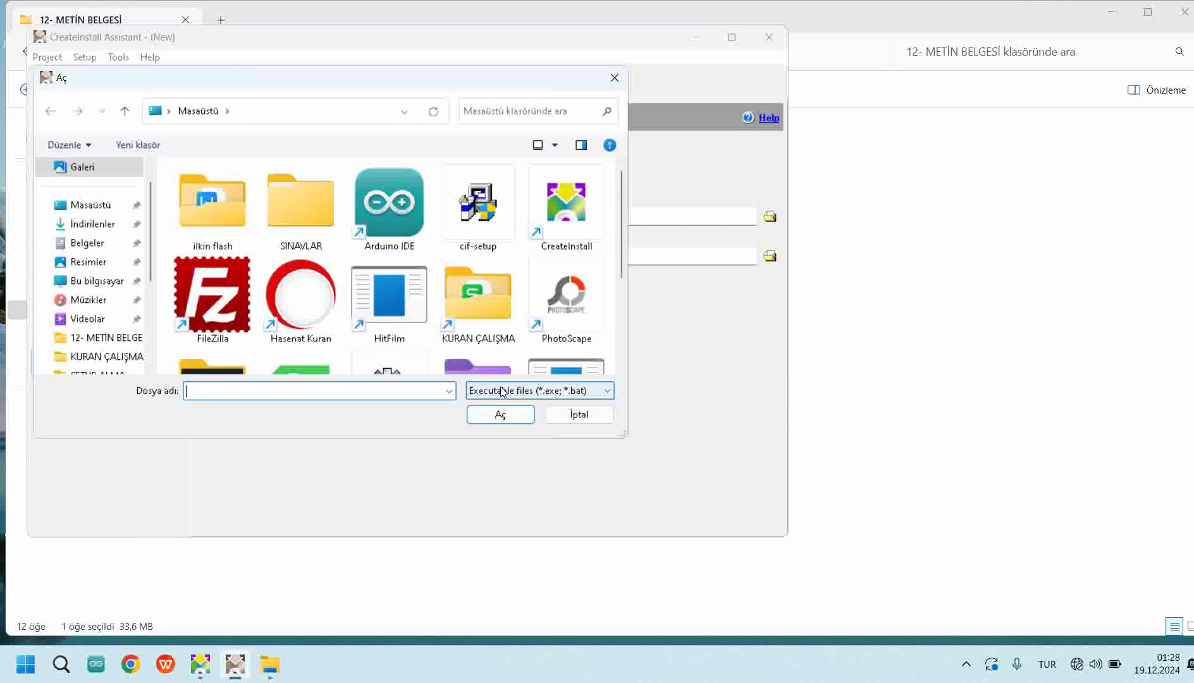
left_click(615, 78)
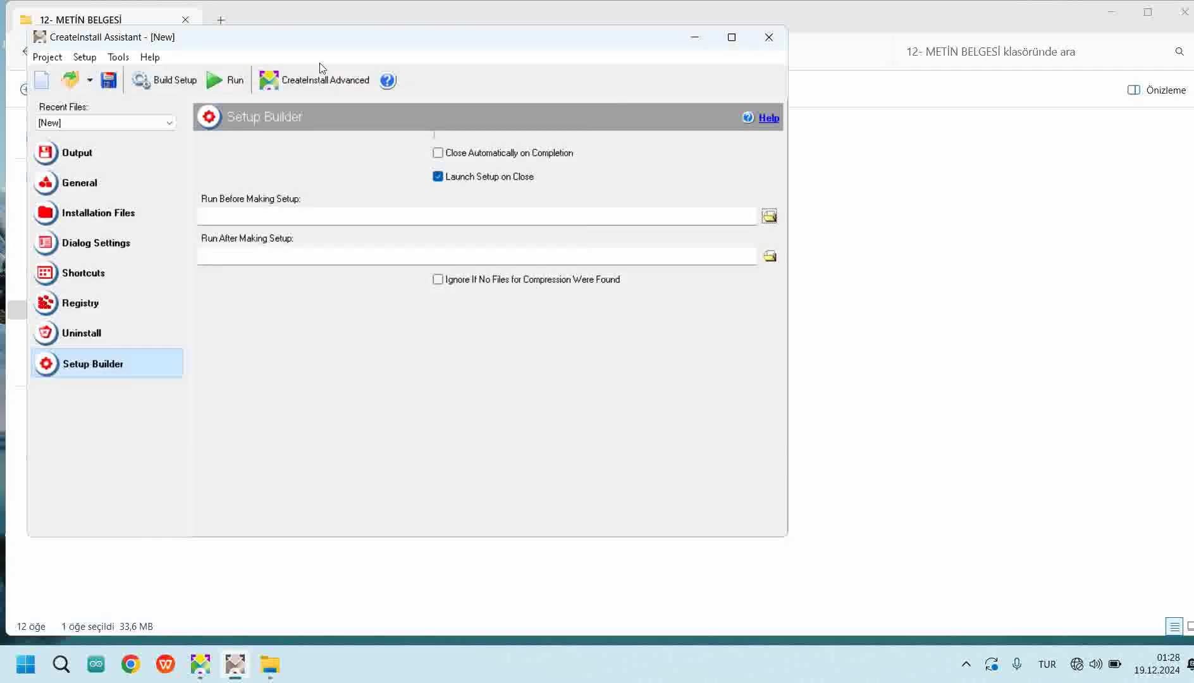
Build the setup, saving the project as metin_kurulum in the 12- METİN BELGESİ folder, and close the build log.
left_click(147, 85)
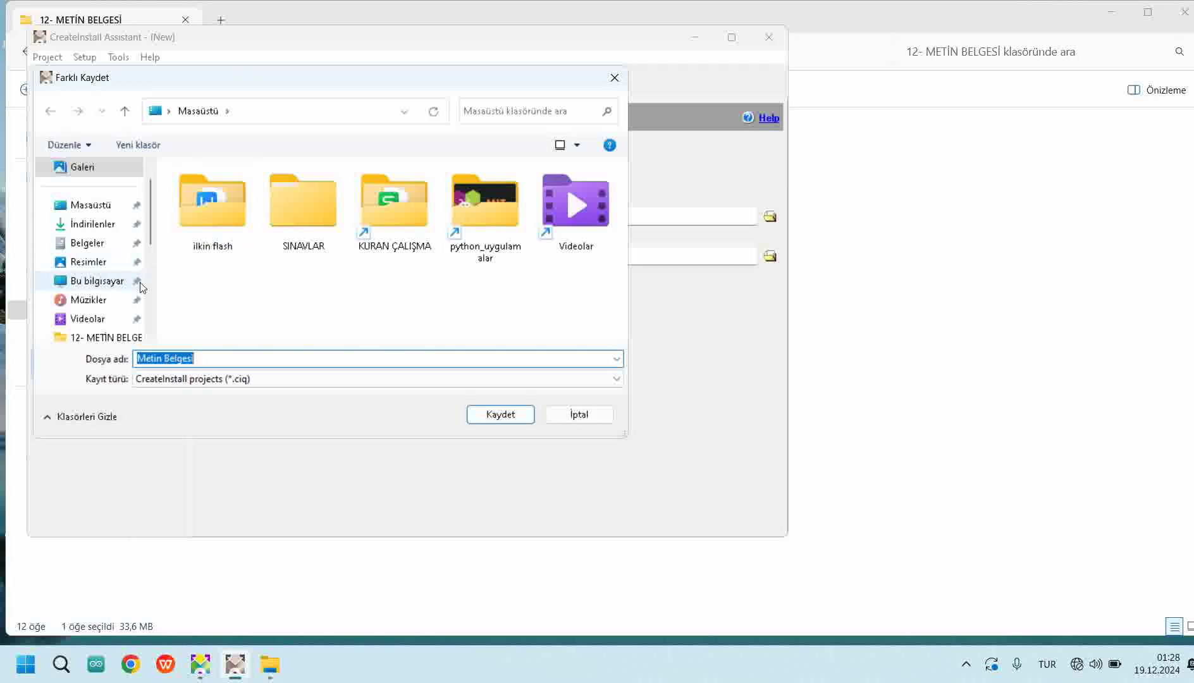
left_click(102, 340)
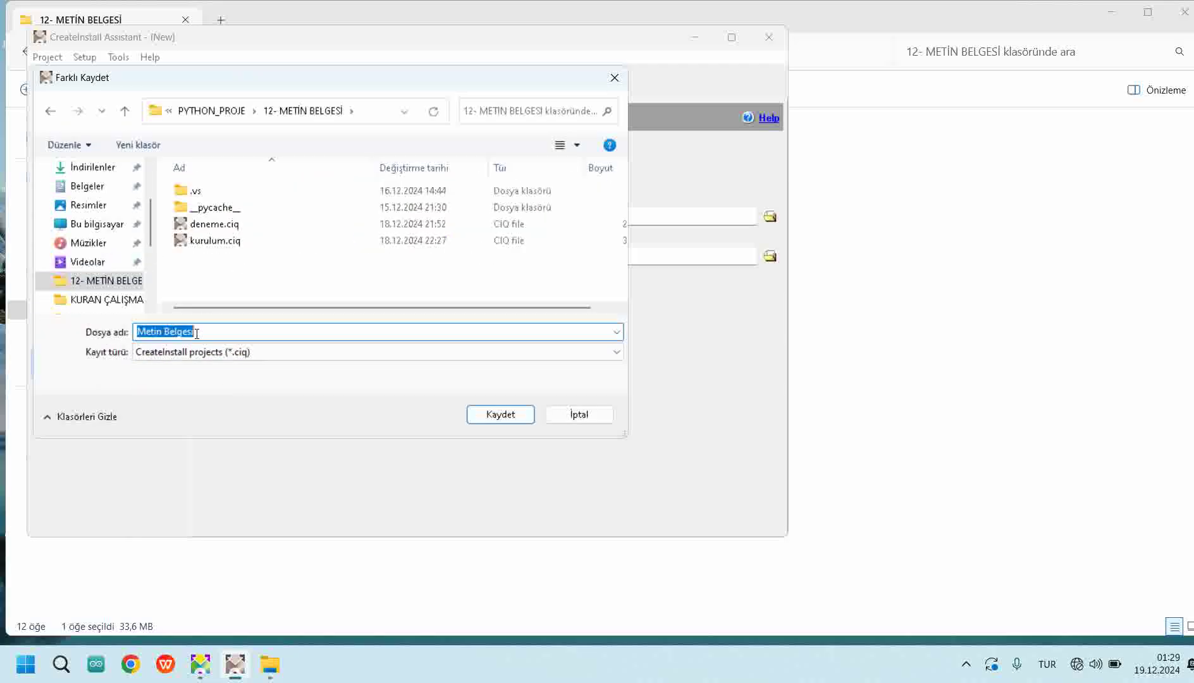
type("metin_")
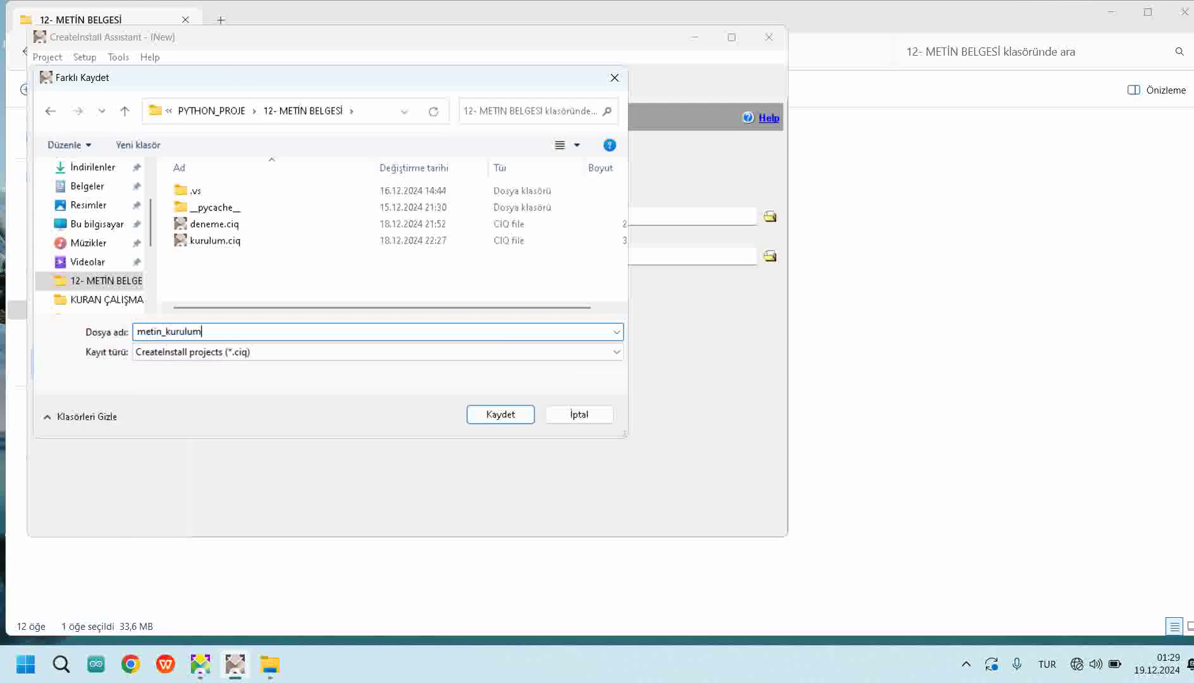
type("kurulum")
left_click(501, 414)
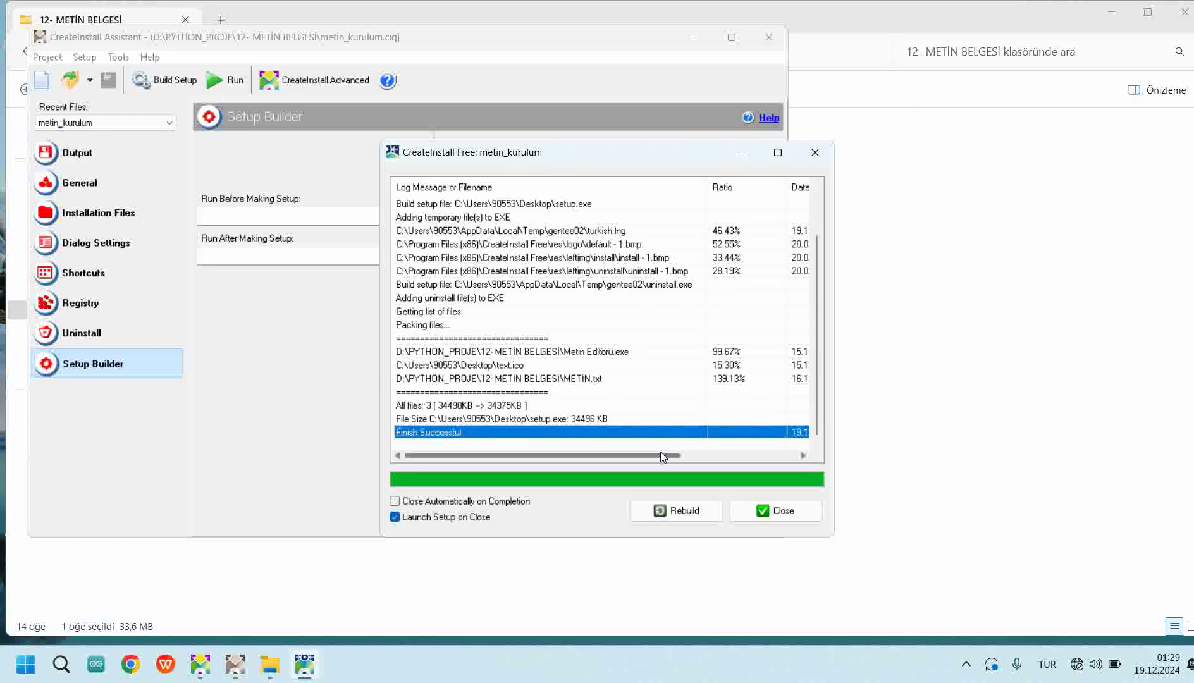
left_click(768, 512)
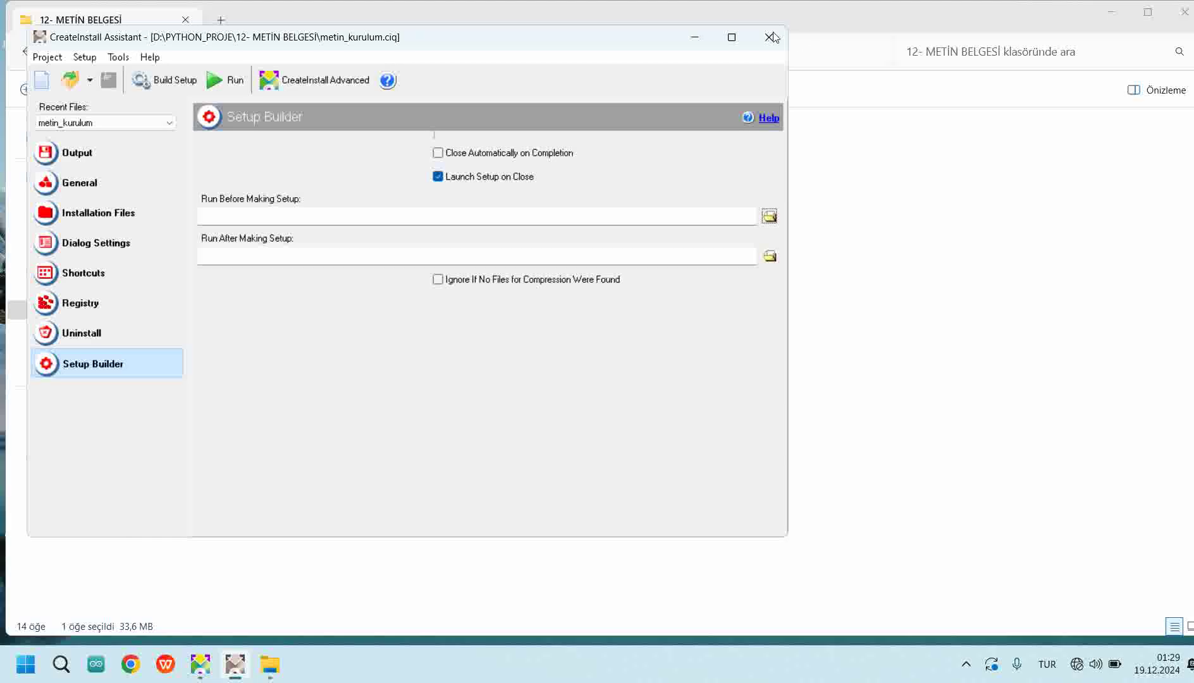
Move the setup file to an empty area of the desktop and run it to install Metin Belgesi 1.2 in the default folder.
left_click(987, 3)
left_click(1111, 11)
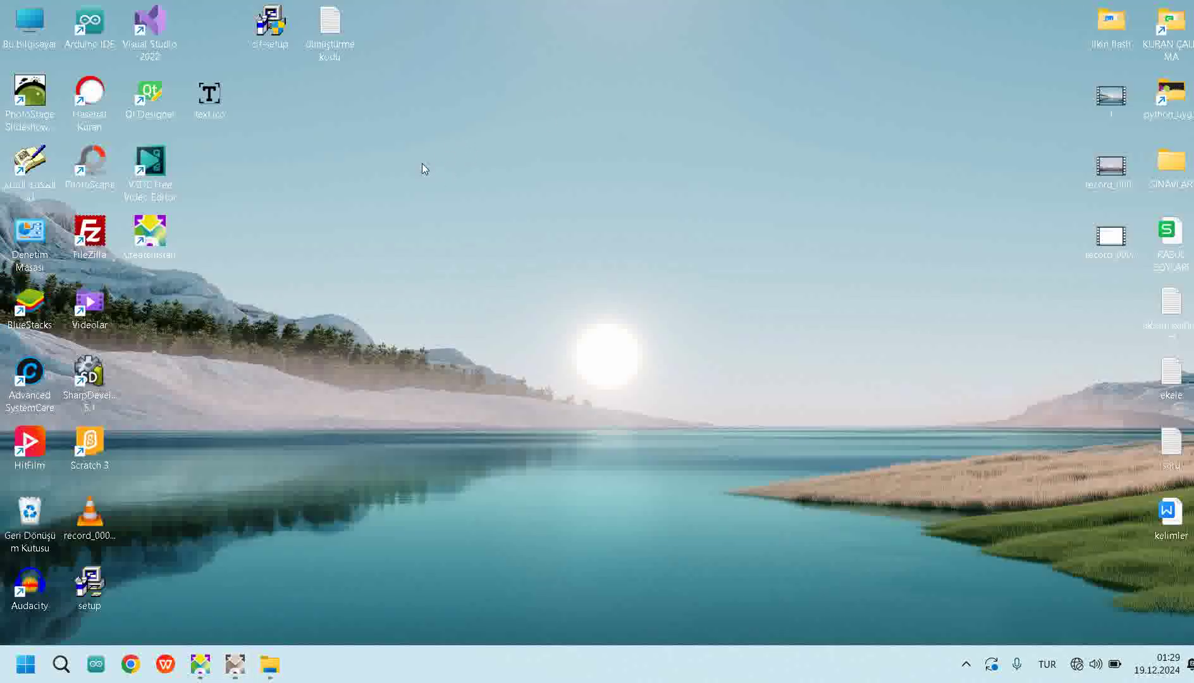
left_click_drag(90, 585, 585, 105)
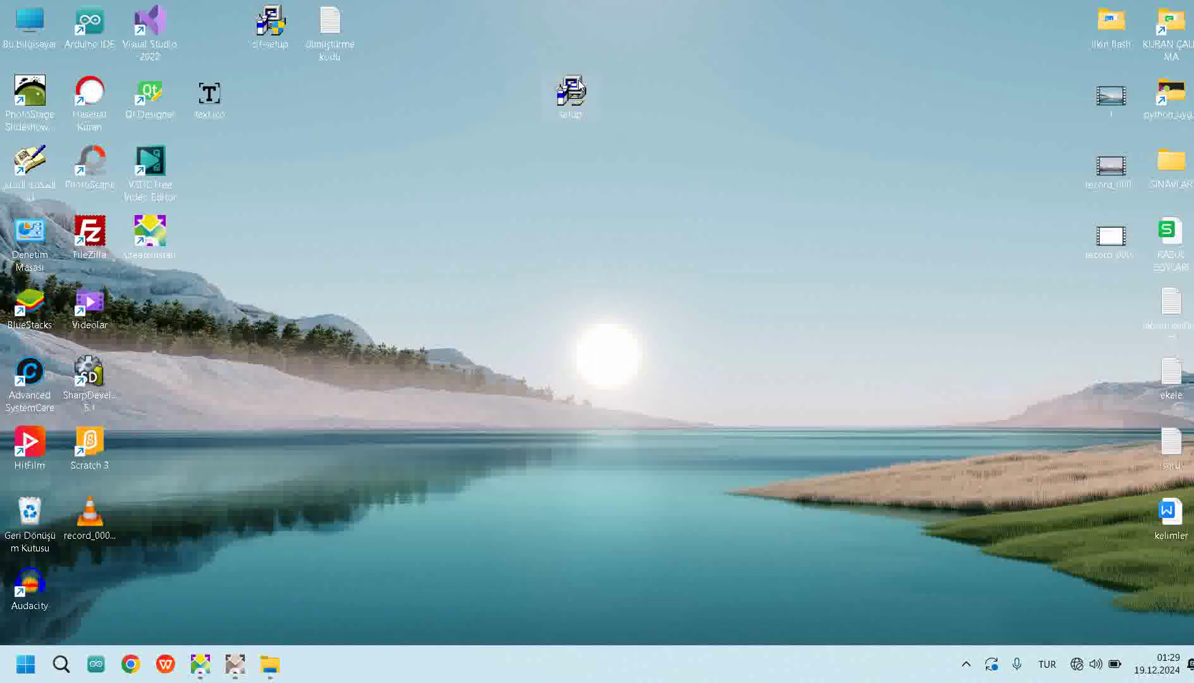
double_click(572, 92)
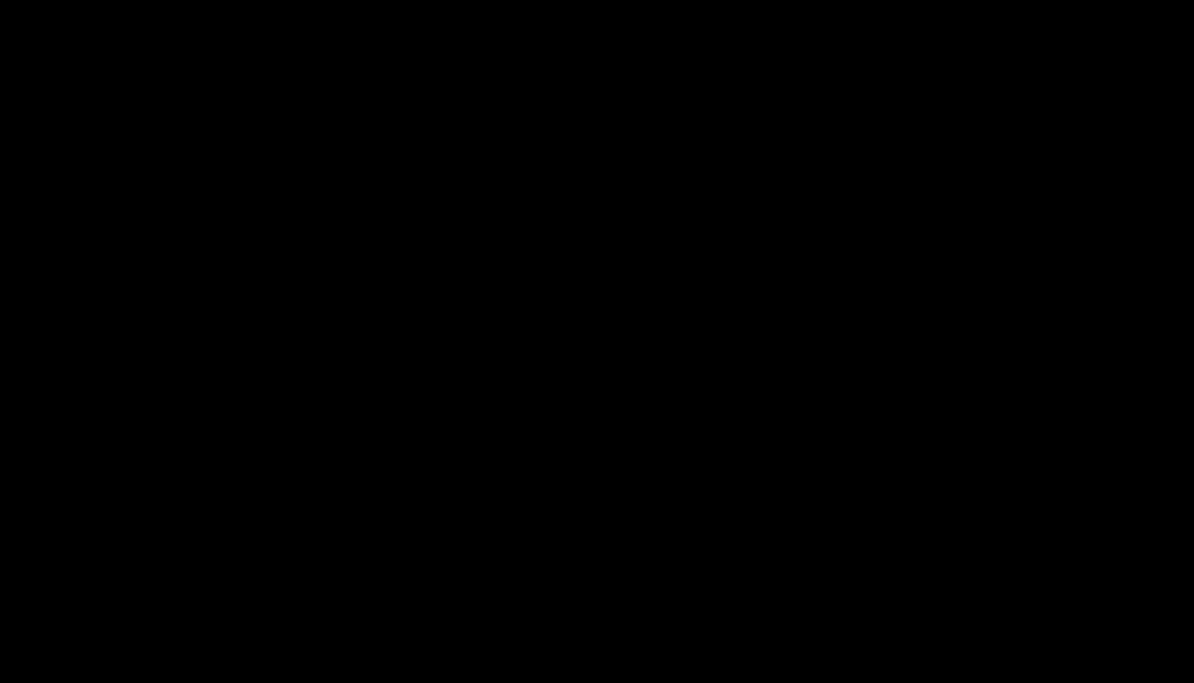
left_click(538, 470)
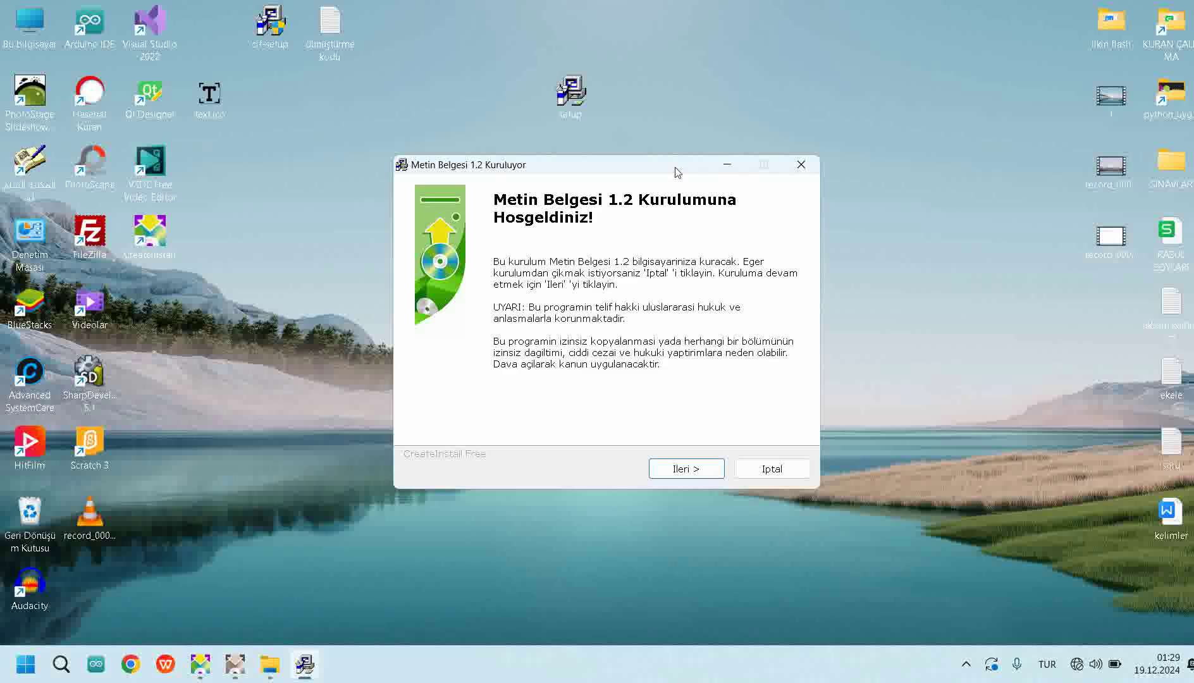
left_click(666, 477)
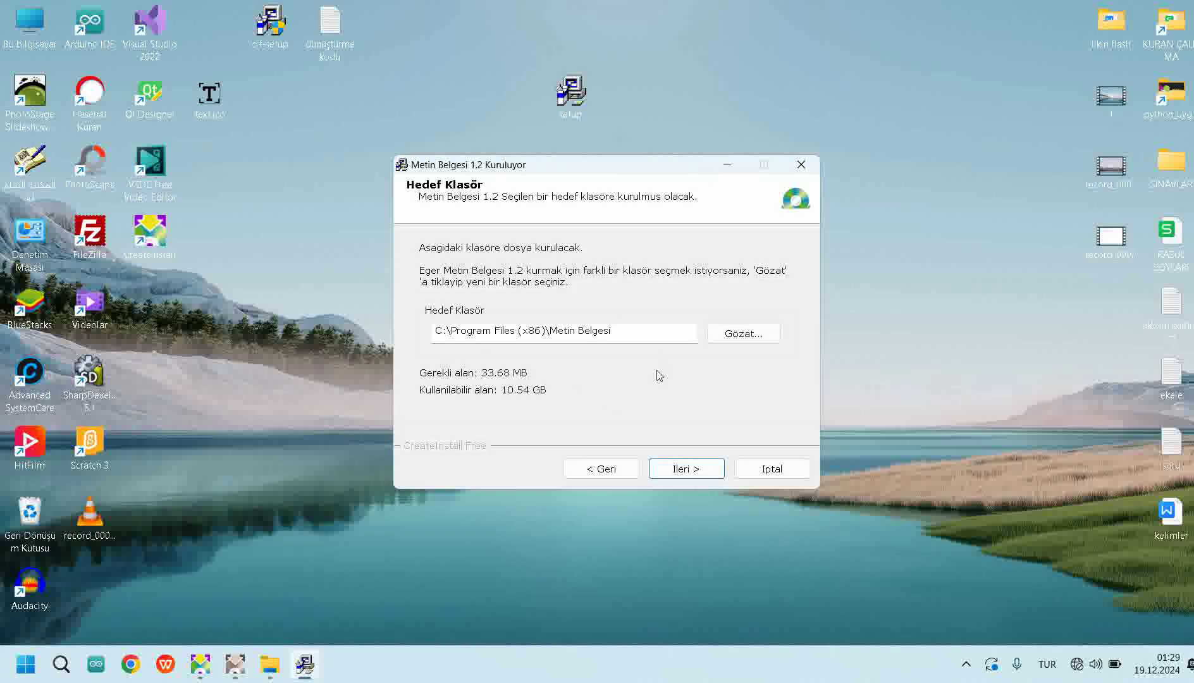
left_click(681, 469)
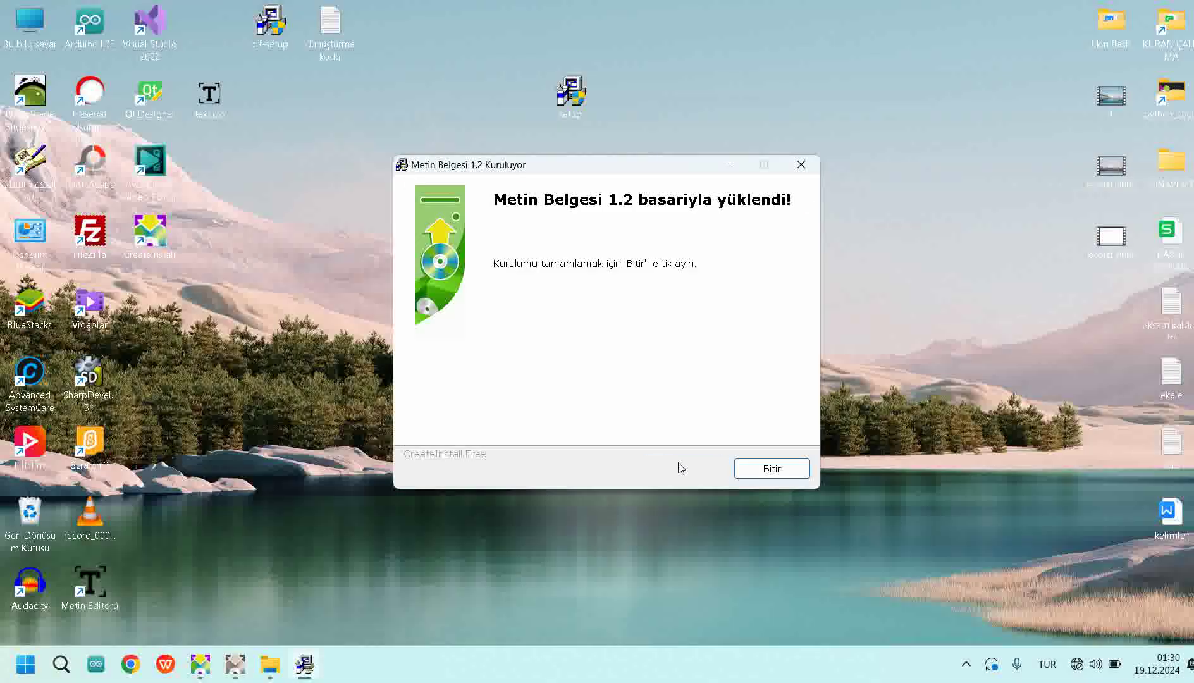
left_click(772, 468)
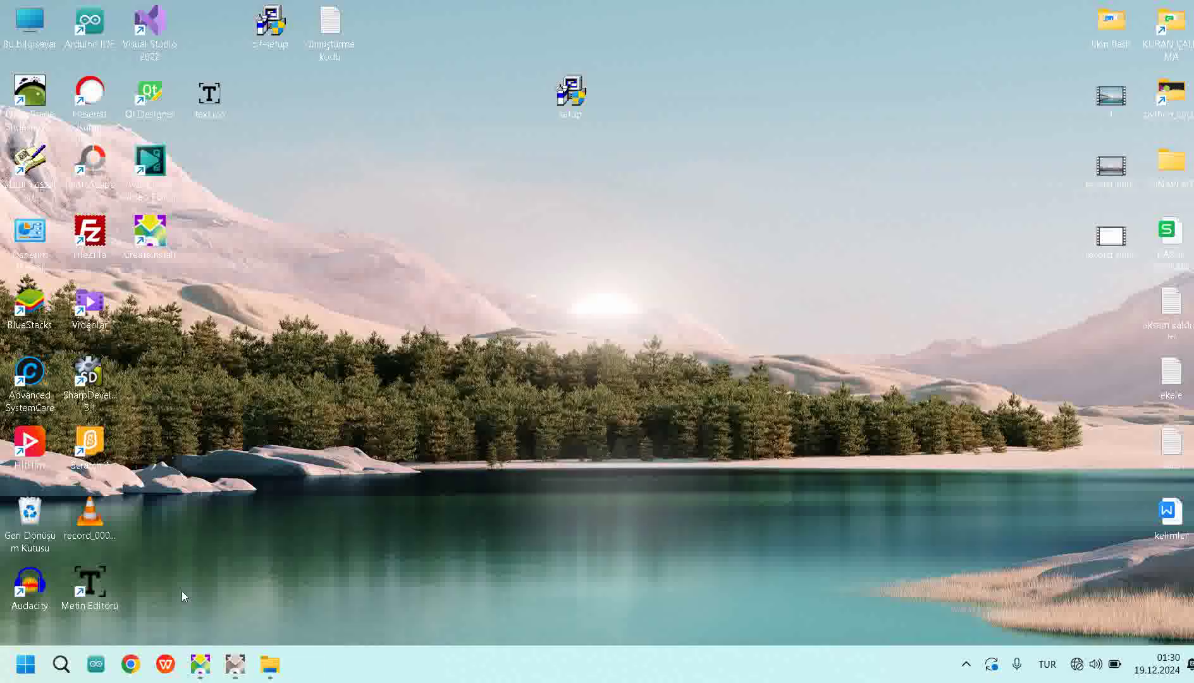
Move the Metin Editörü shortcut to a free desktop area, run it to check the installed editor, and close the program.
left_click_drag(90, 582, 453, 152)
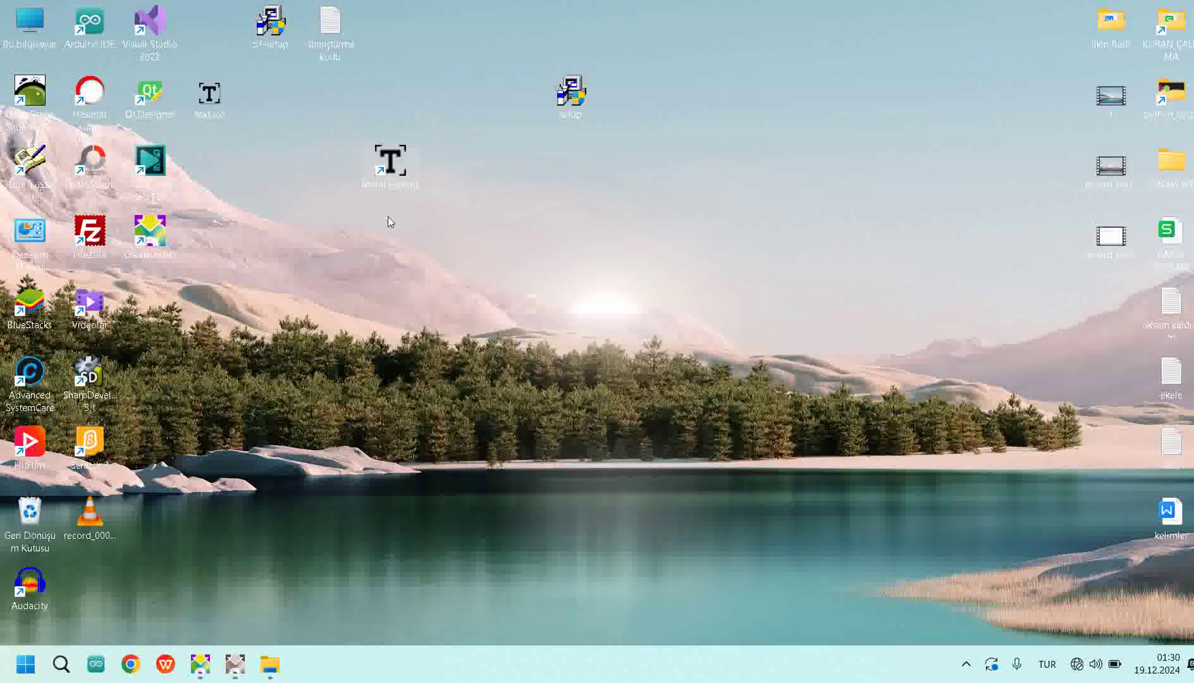
double_click(391, 162)
mouse_move(288, 140)
left_mouse_down()
mouse_move(324, 130)
mouse_move(283, 133)
left_mouse_up()
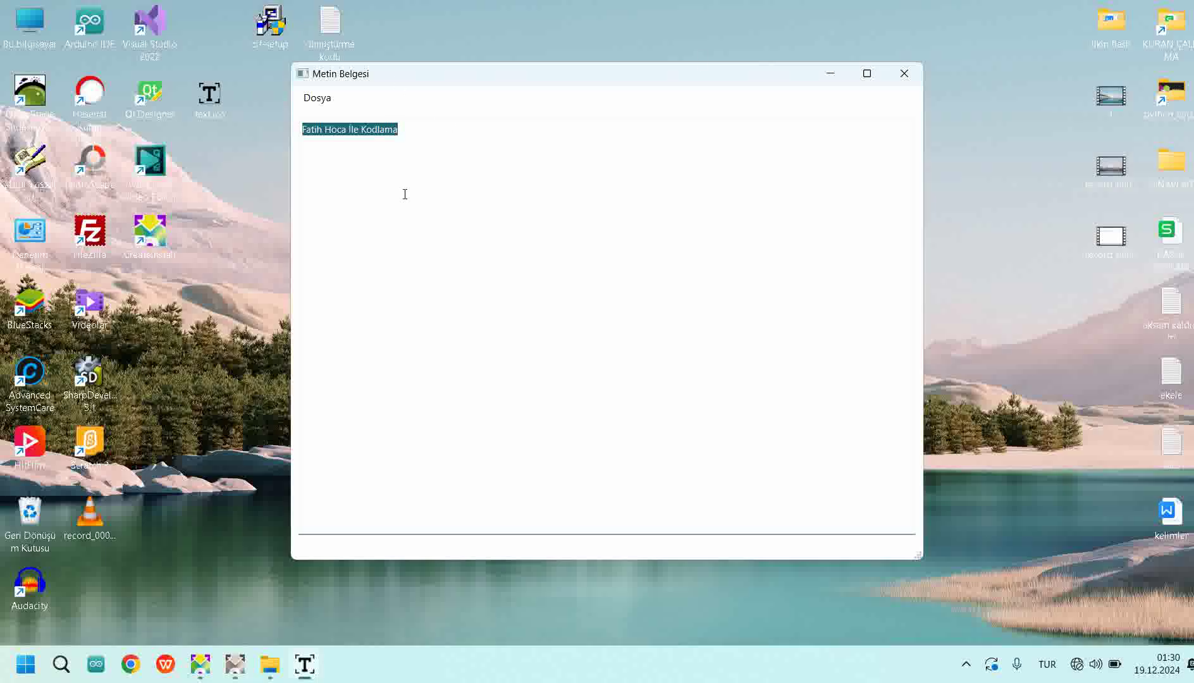
left_click(919, 72)
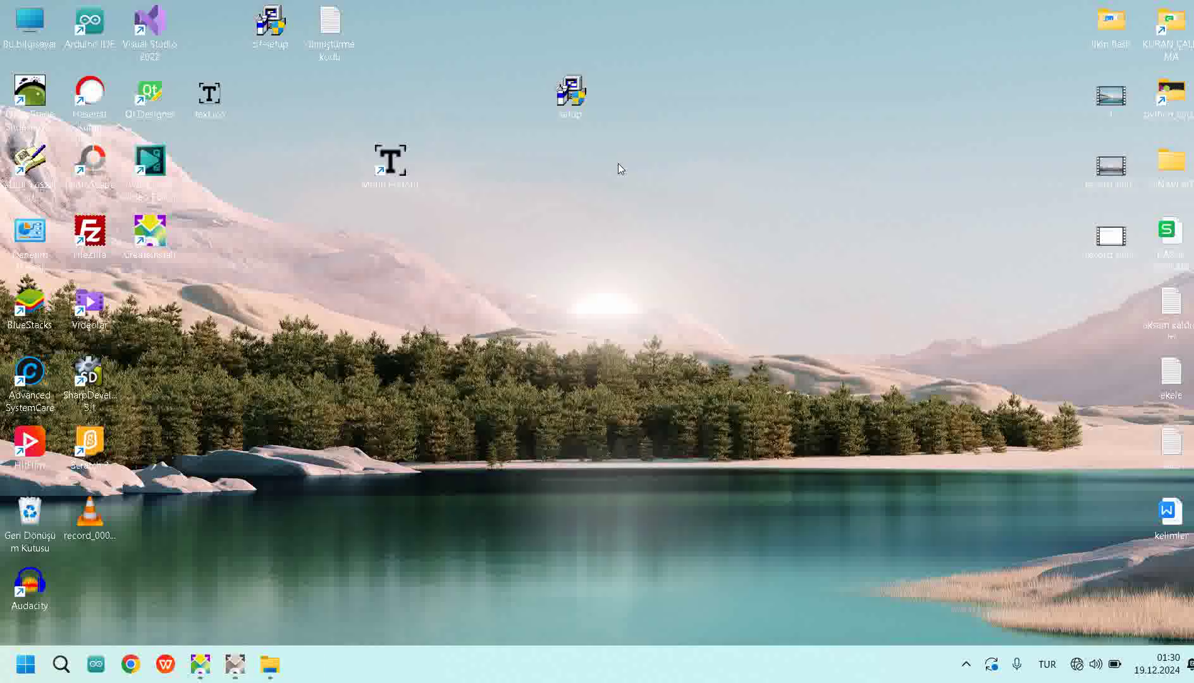
Open the Metin Editörü shortcut's file location and view the installed METİN text file, closing Notepad again.
right_click(386, 173)
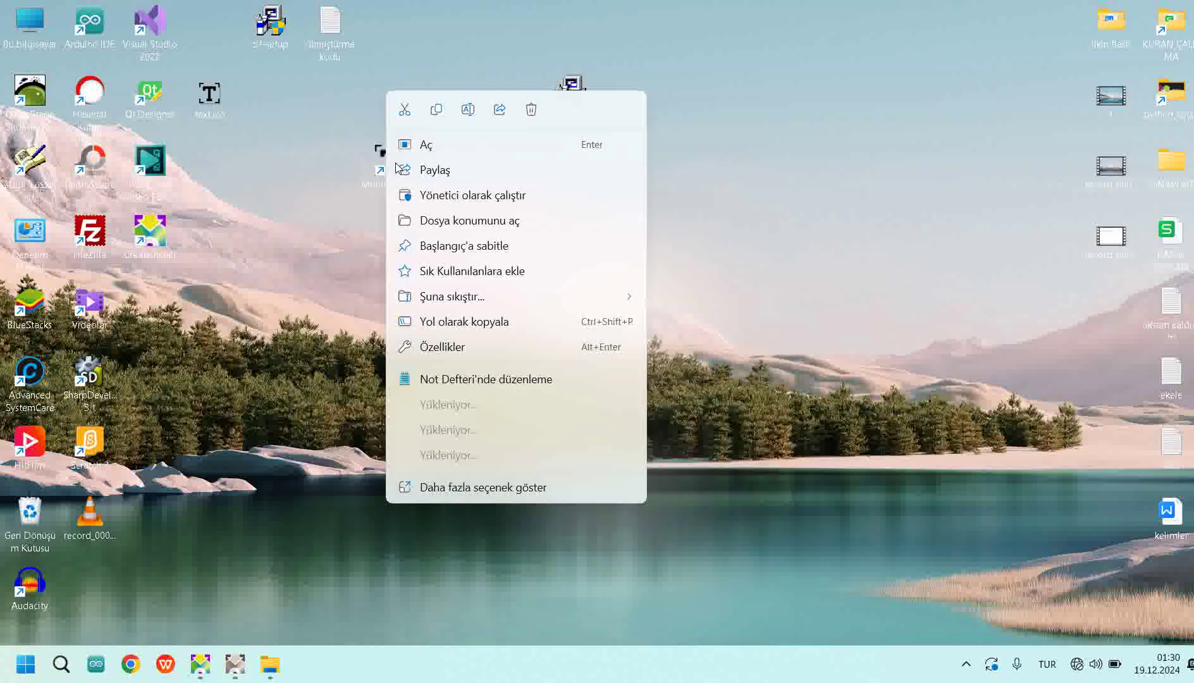
left_click(452, 214)
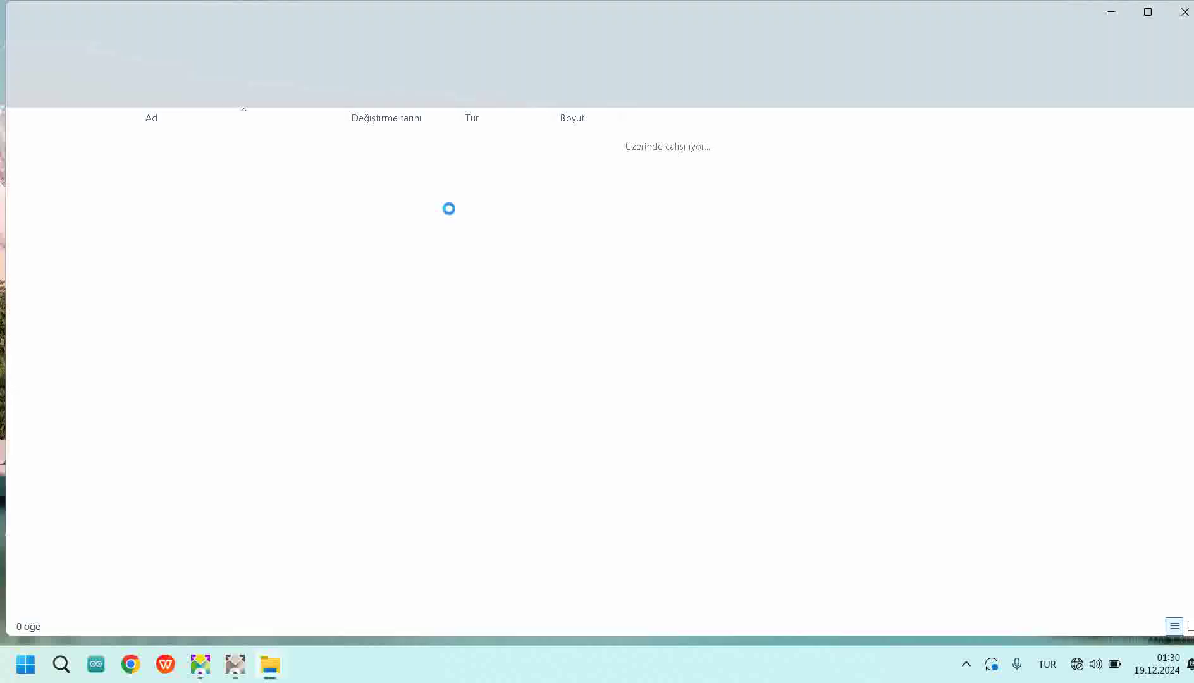
left_click(189, 162)
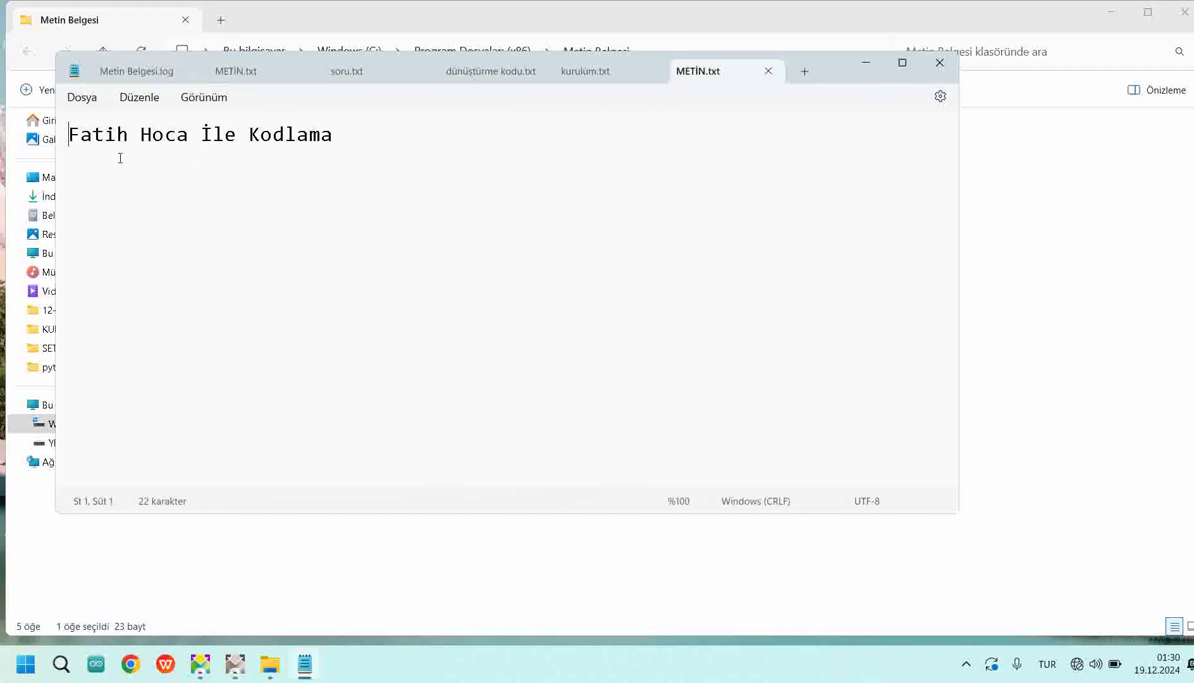
left_click(939, 62)
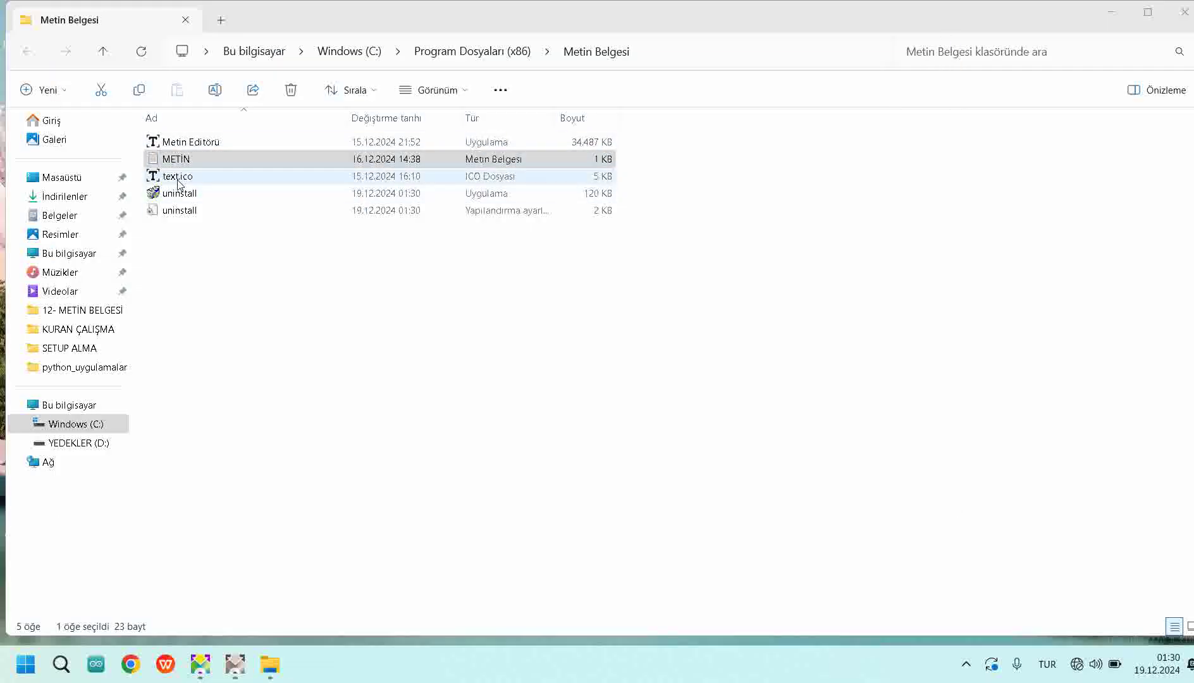
Run the uninstall application in the Metin Belgesi folder to remove Metin Belgesi 1.2 from the computer.
double_click(184, 195)
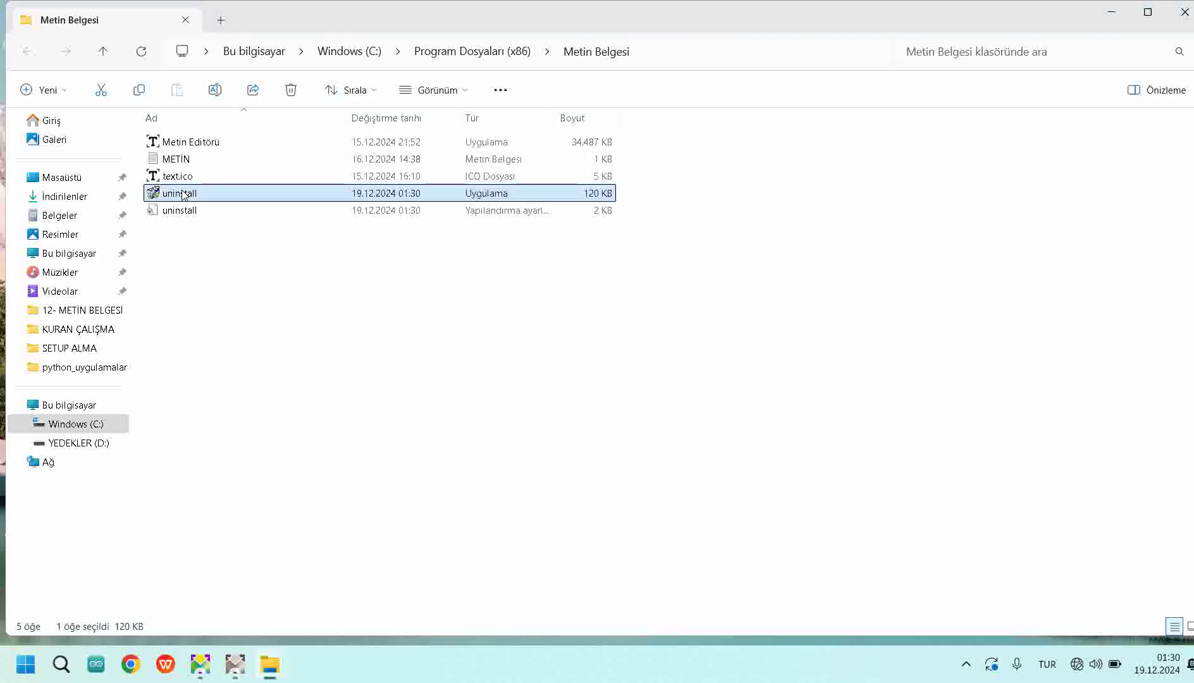
left_click(536, 470)
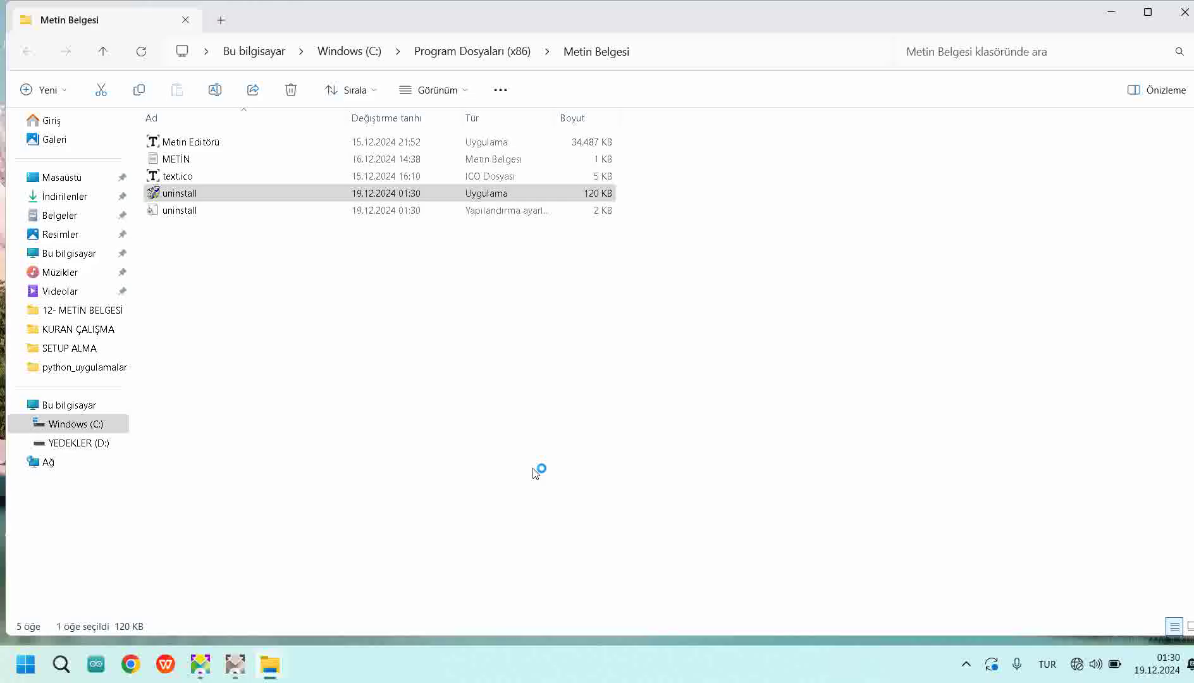
left_click(683, 466)
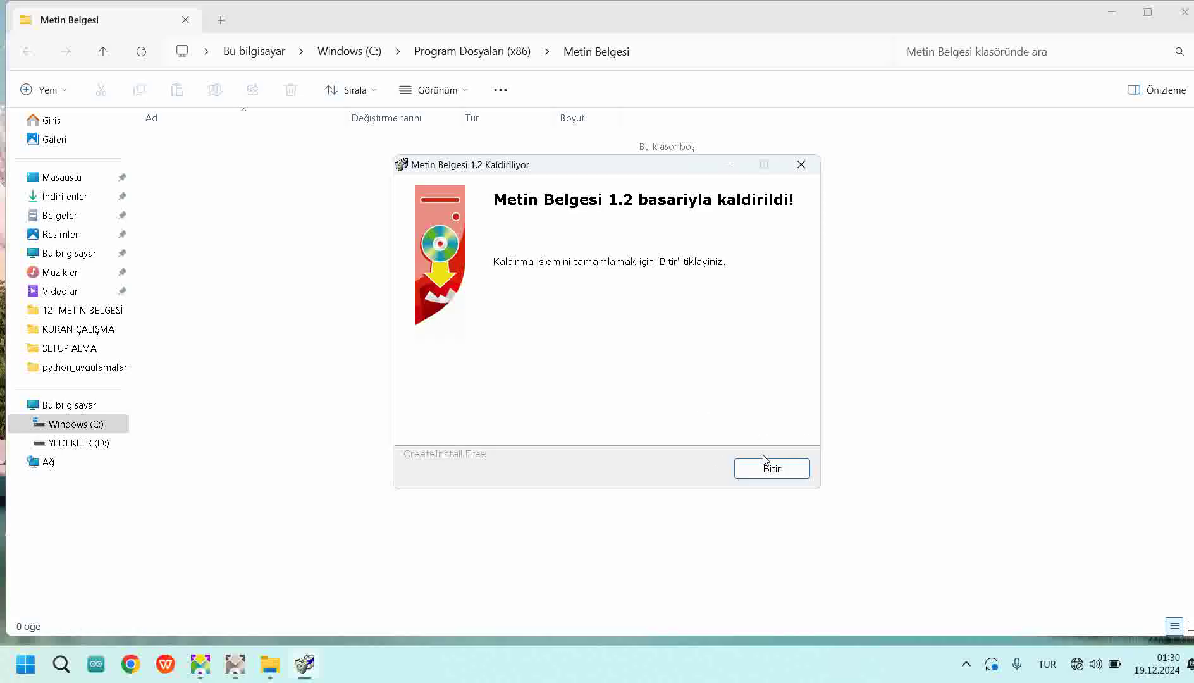
left_click(772, 469)
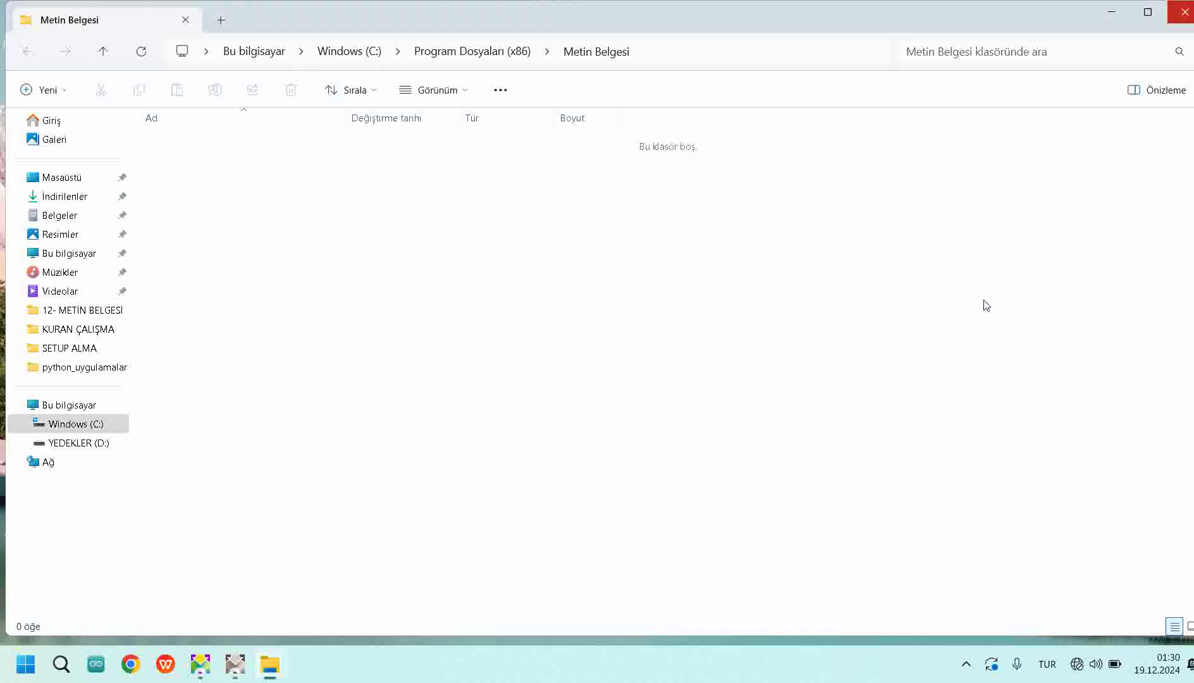
Close the Metin Belgesi folder window and move the cif-setup file below the CreateInstall shortcut on the desktop.
left_click(1182, 12)
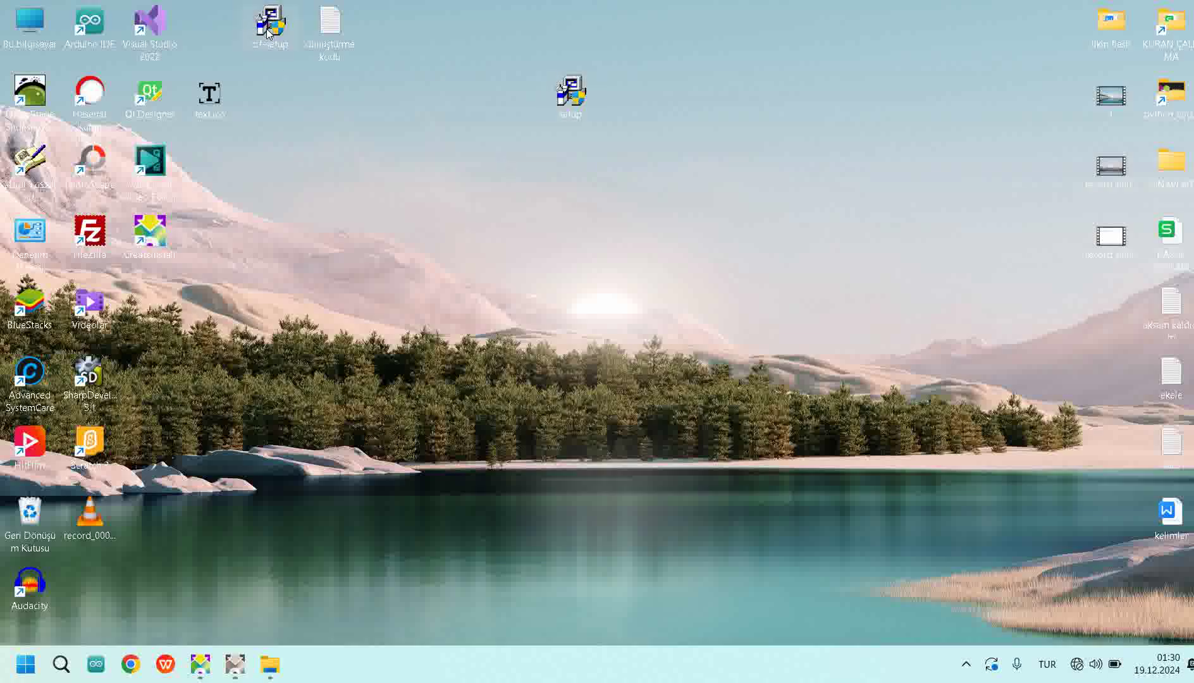
left_click_drag(274, 35, 155, 322)
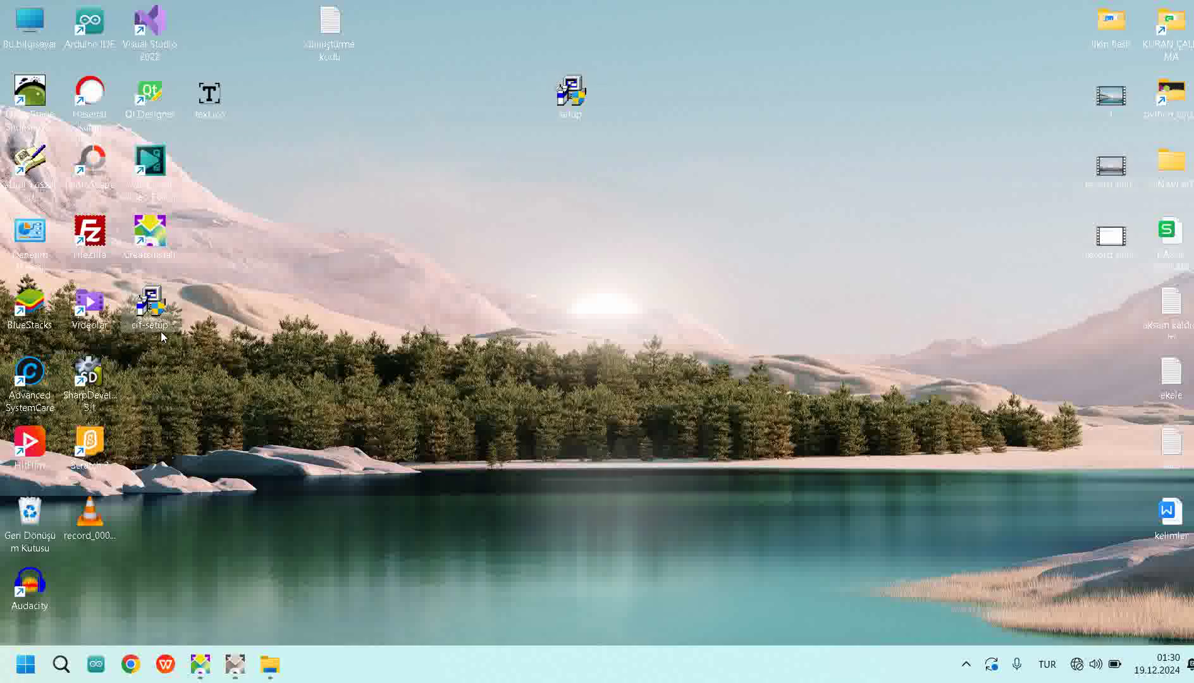